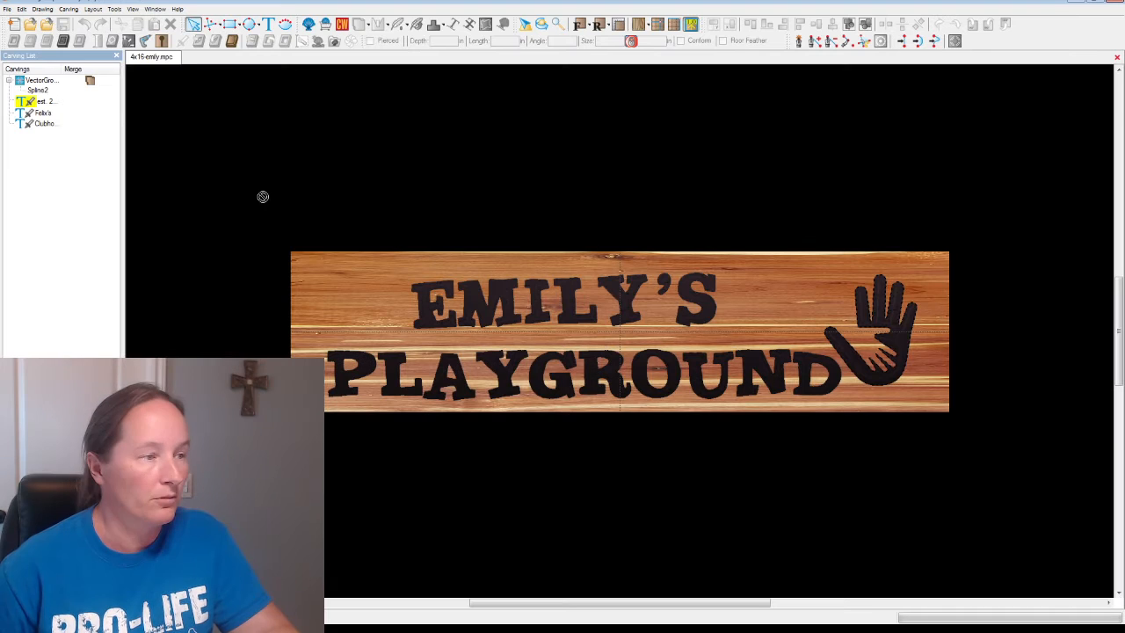
Delete the handprint graphic and save the project as a new file named 4x16- followed by the two first names and US.
left_click_drag(776, 258, 950, 368)
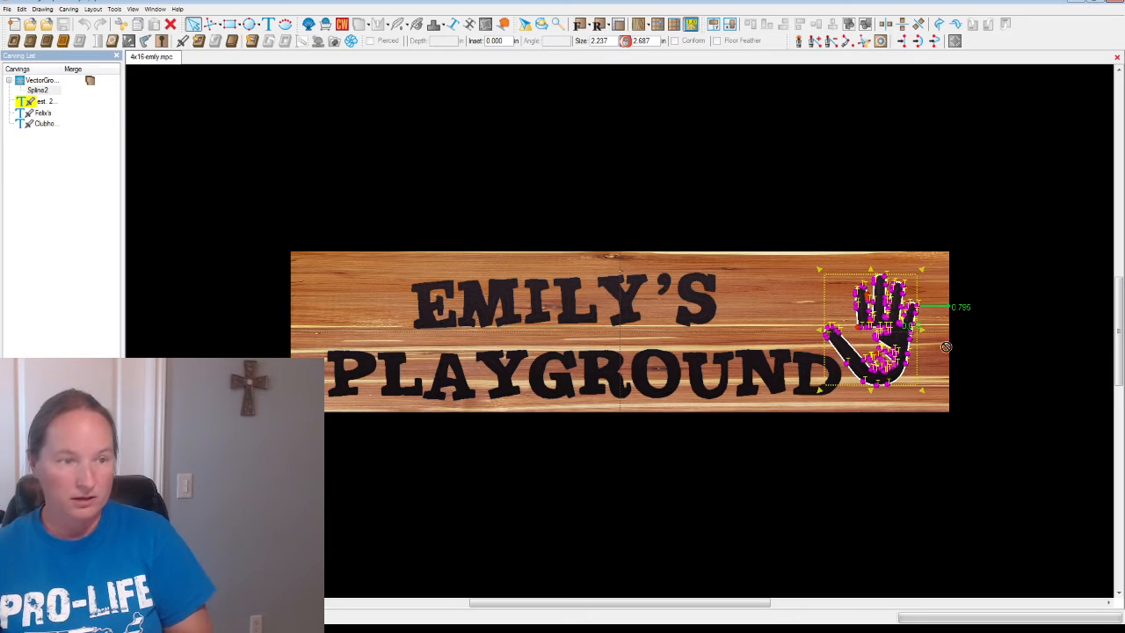
key("Delete")
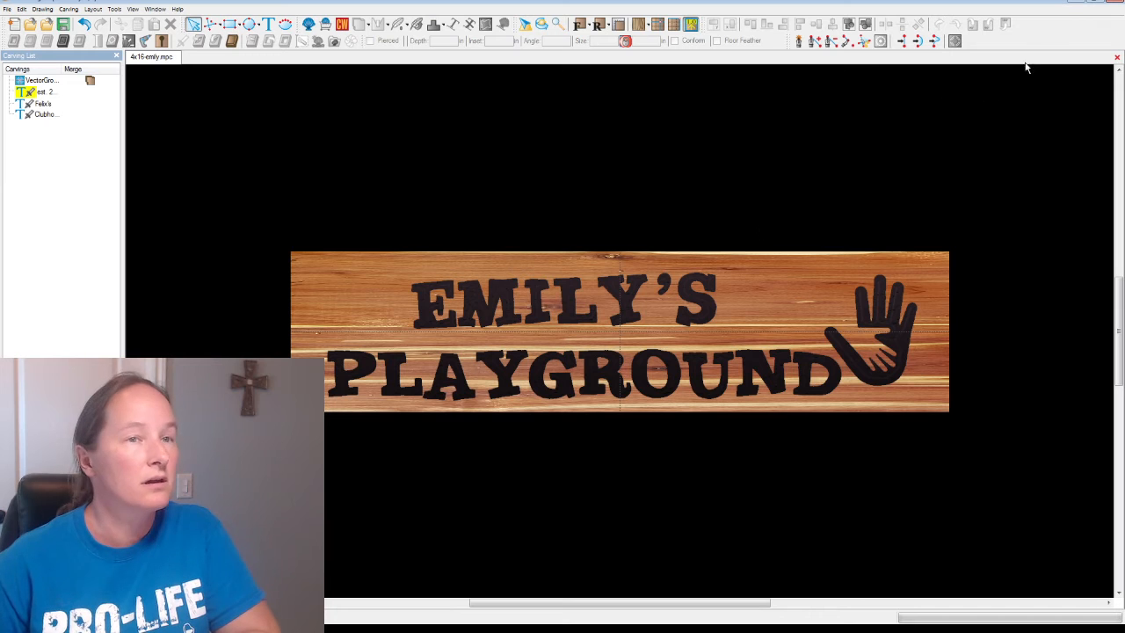
left_click(8, 10)
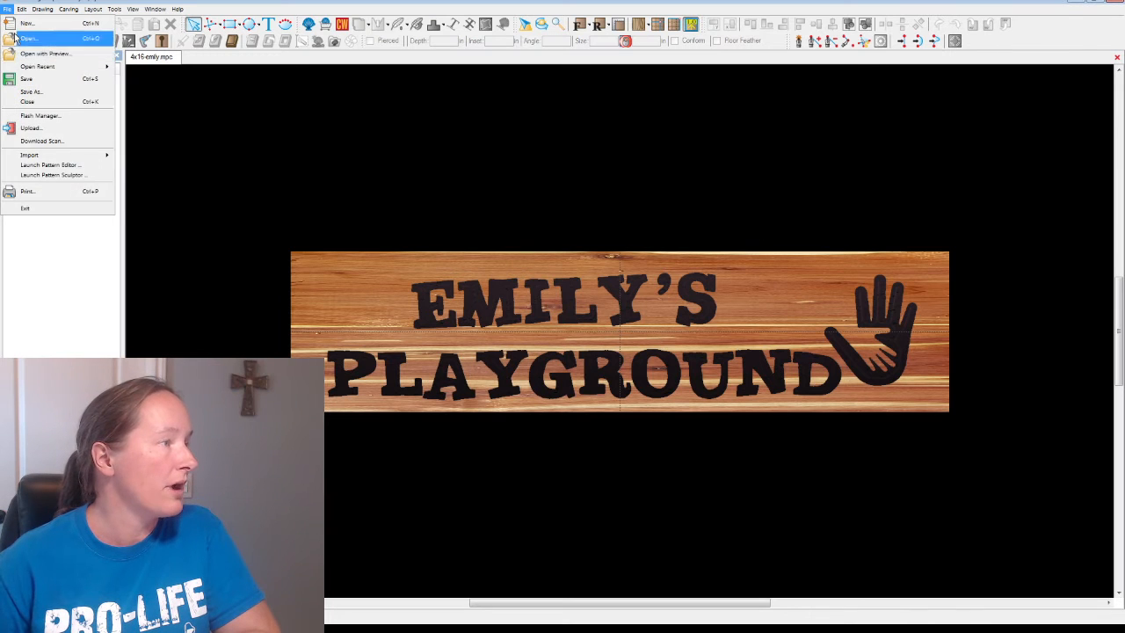
left_click(46, 93)
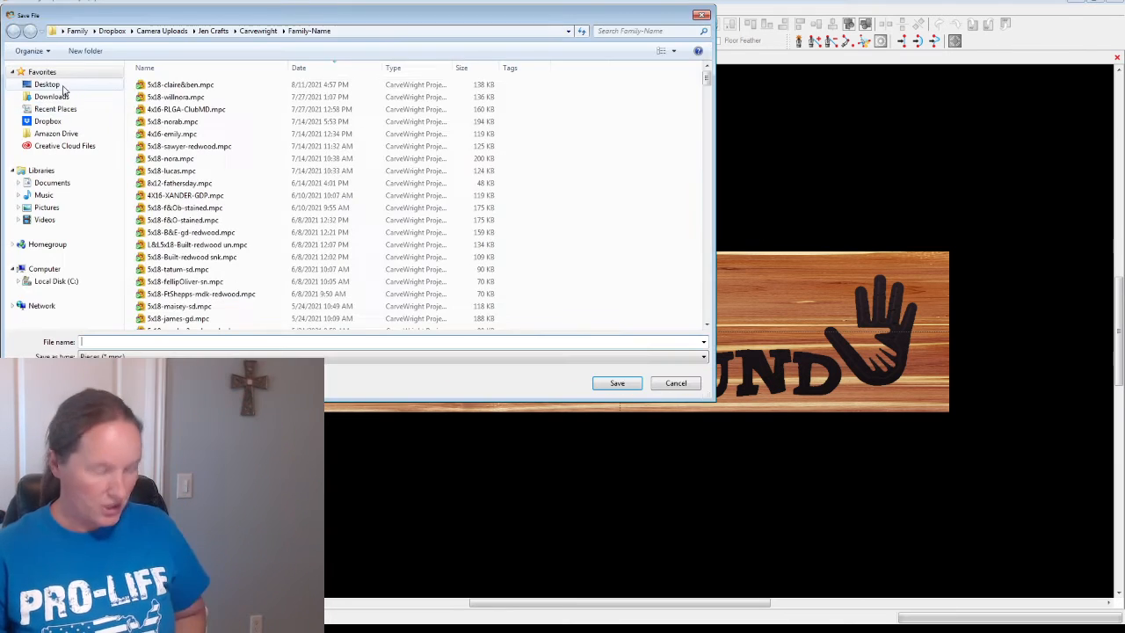
type("4x16-")
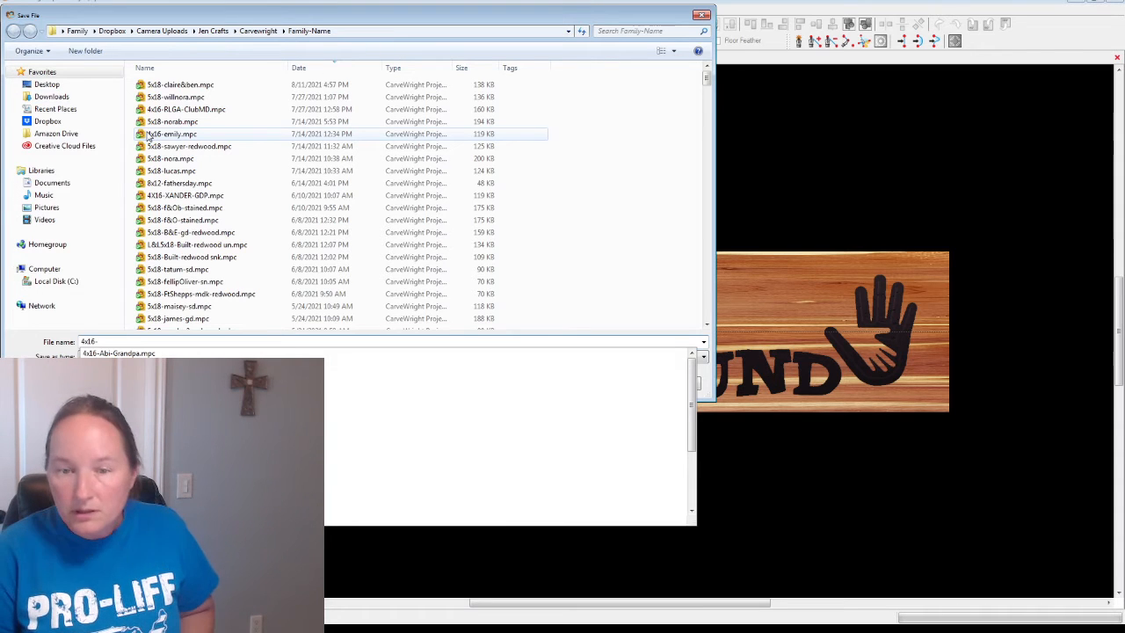
type("amberzoeUS")
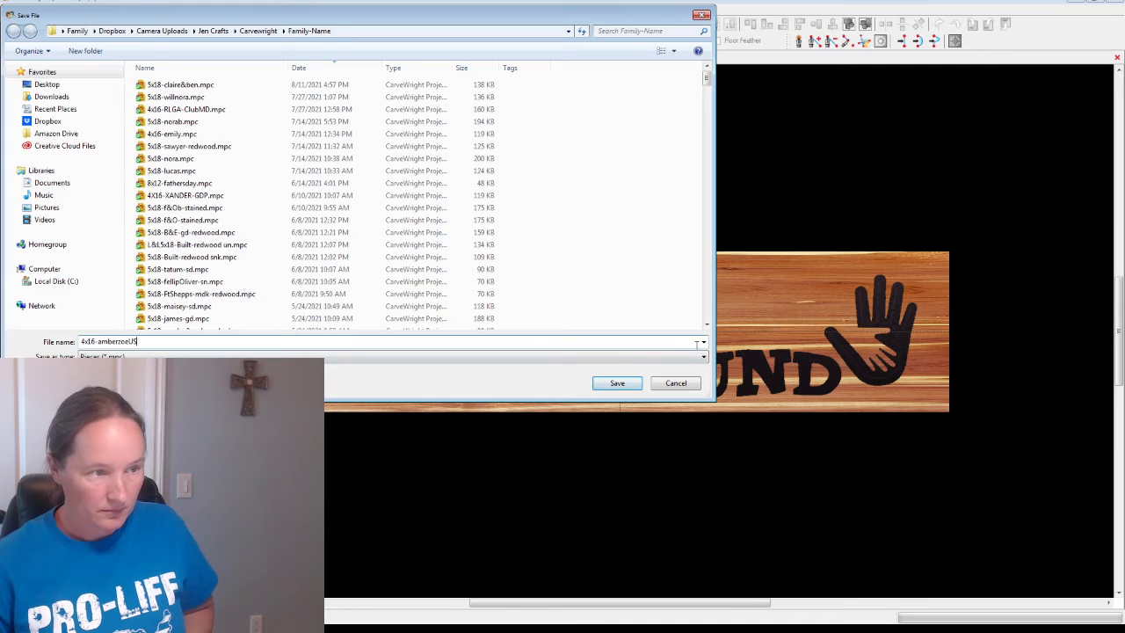
left_click(619, 382)
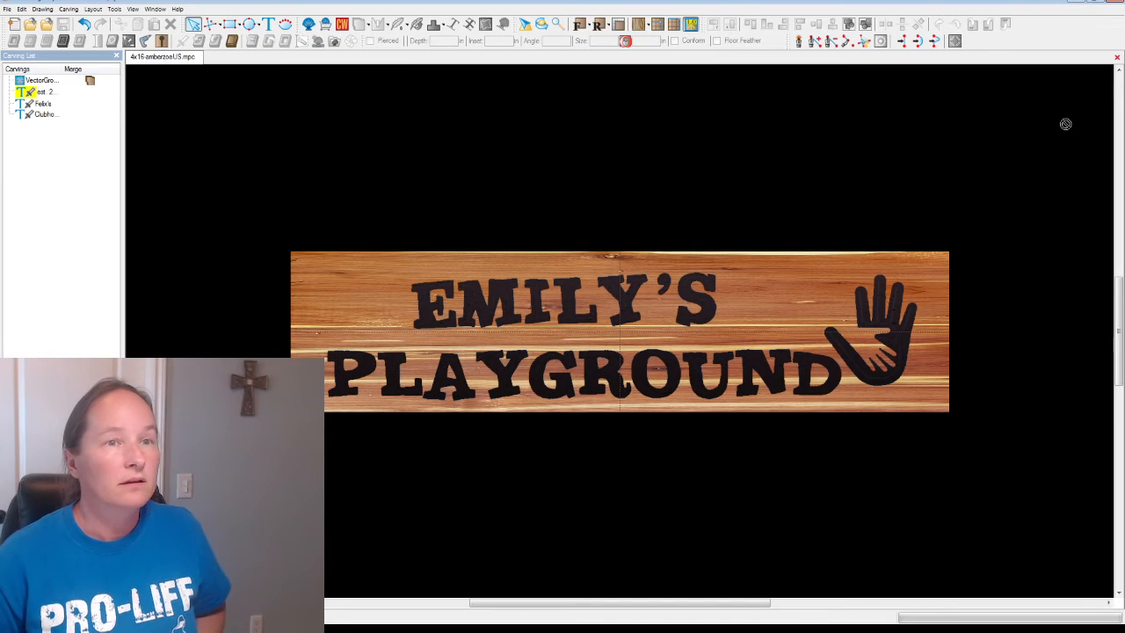
Close the project and reopen the newly saved copy from the recent files.
left_click(1117, 58)
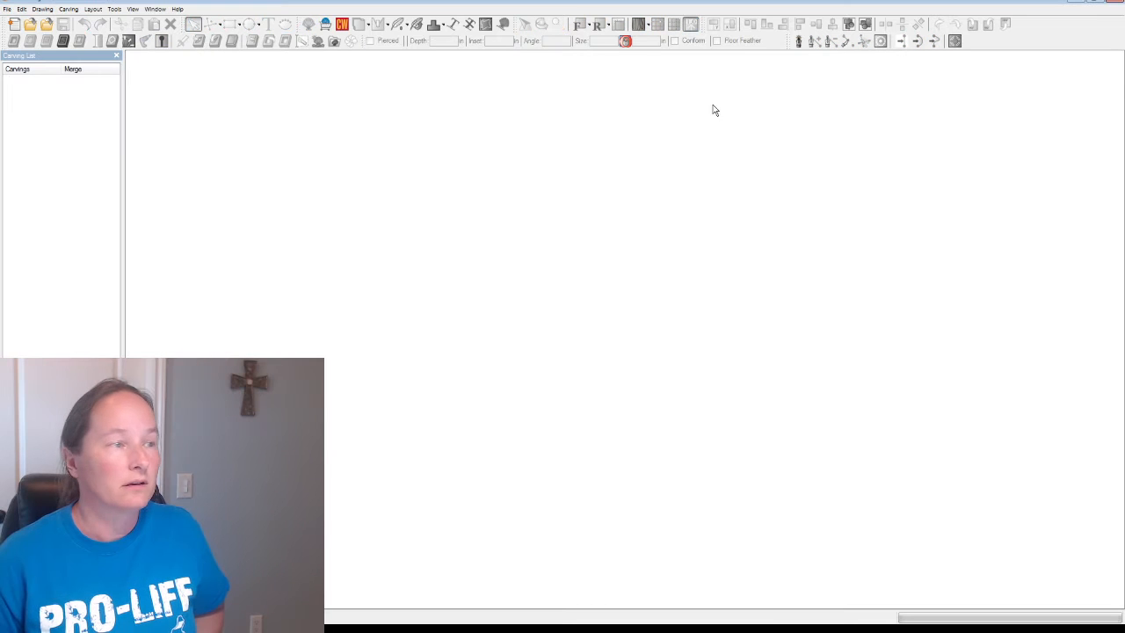
left_click(7, 9)
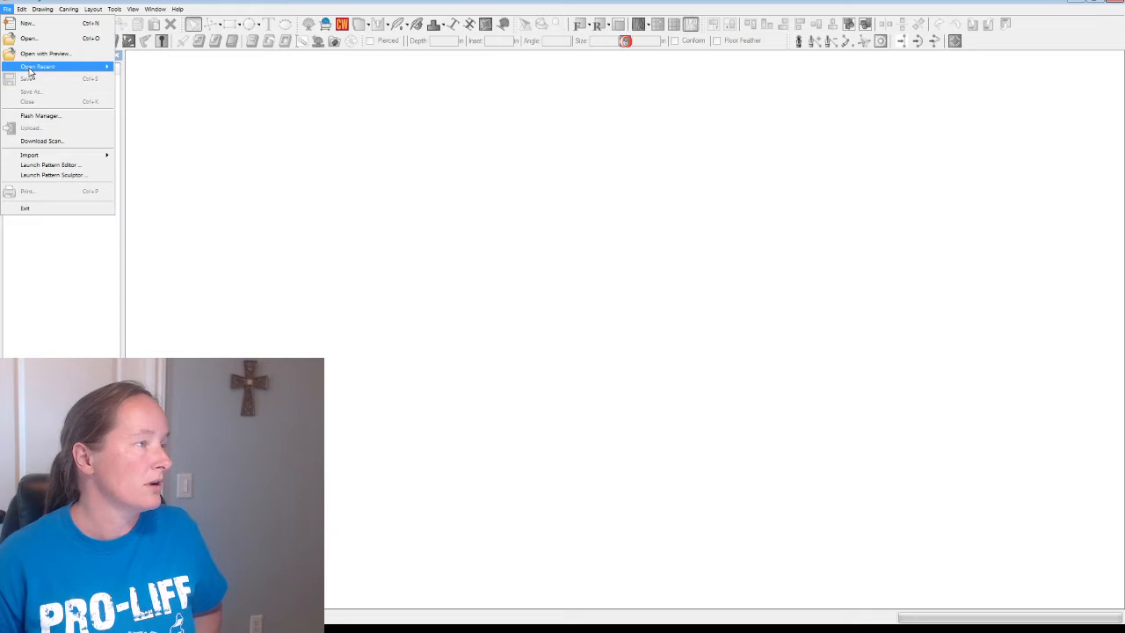
mouse_move(29, 70)
left_click(170, 80)
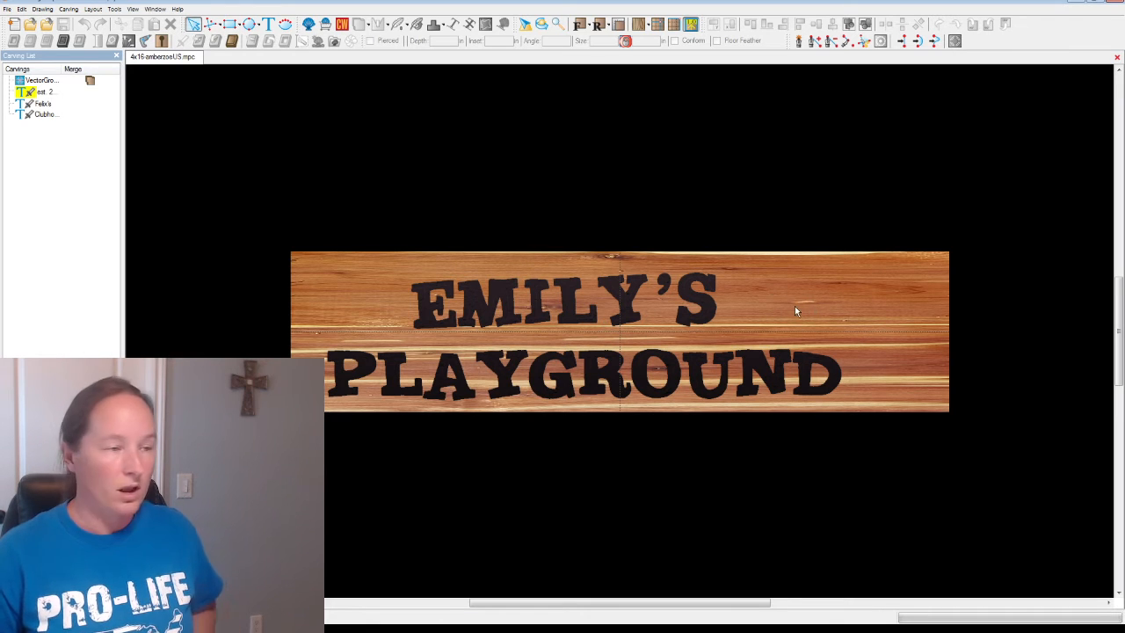
Replace the name on the sign's upper line with the first child's name in title case.
left_click(568, 311)
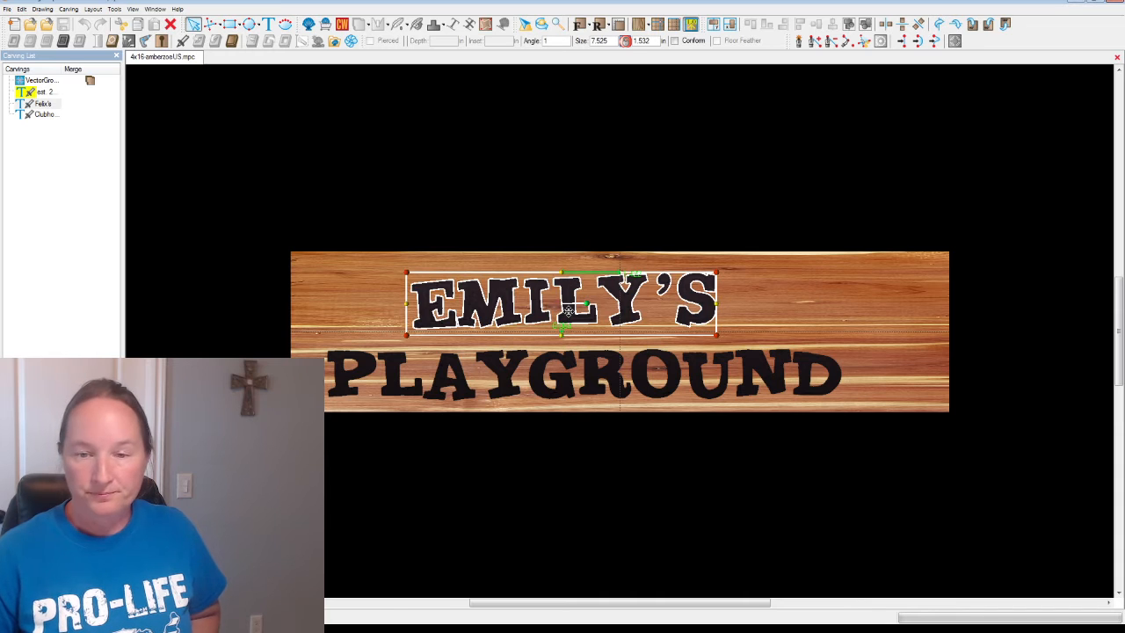
key("space")
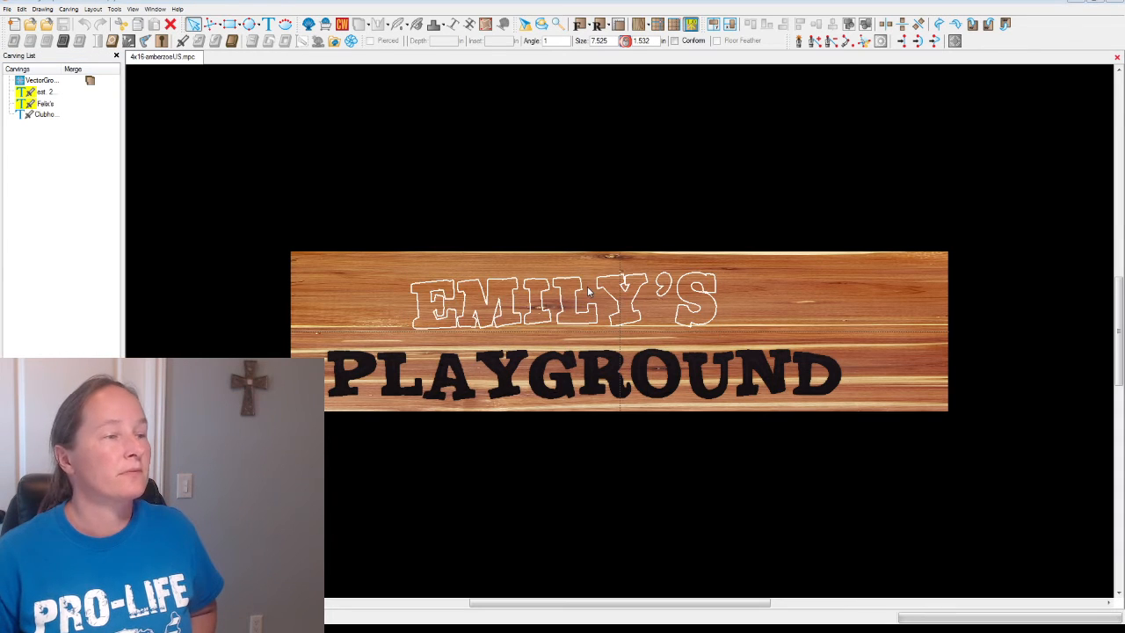
left_click_drag(1124, 9, 590, 26)
left_click_drag(712, 64, 599, 66)
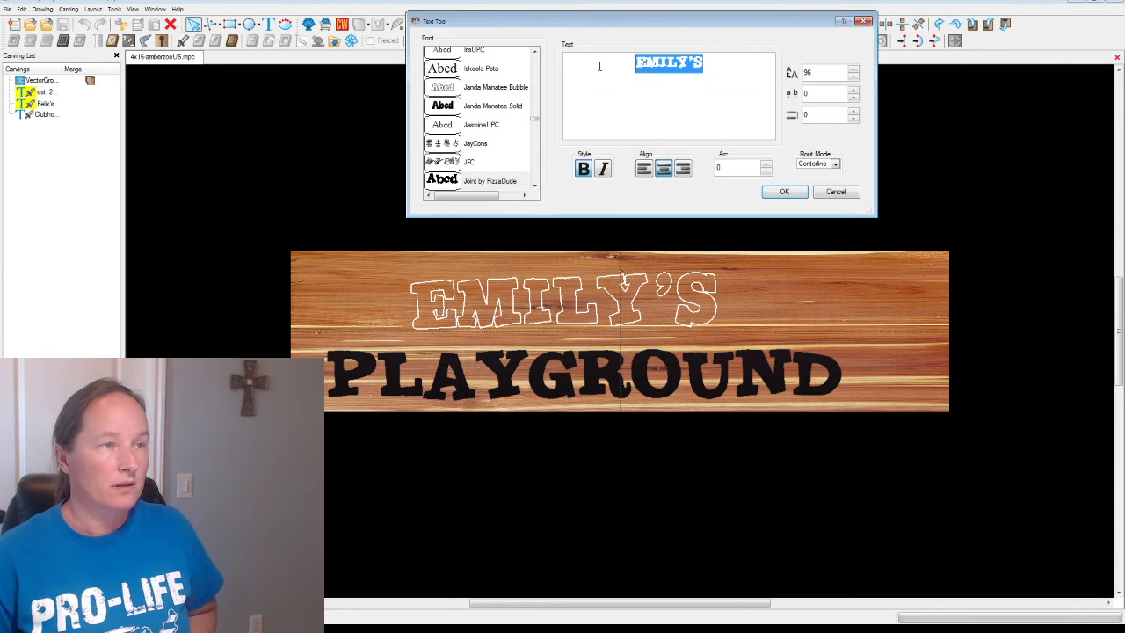
type("Amber")
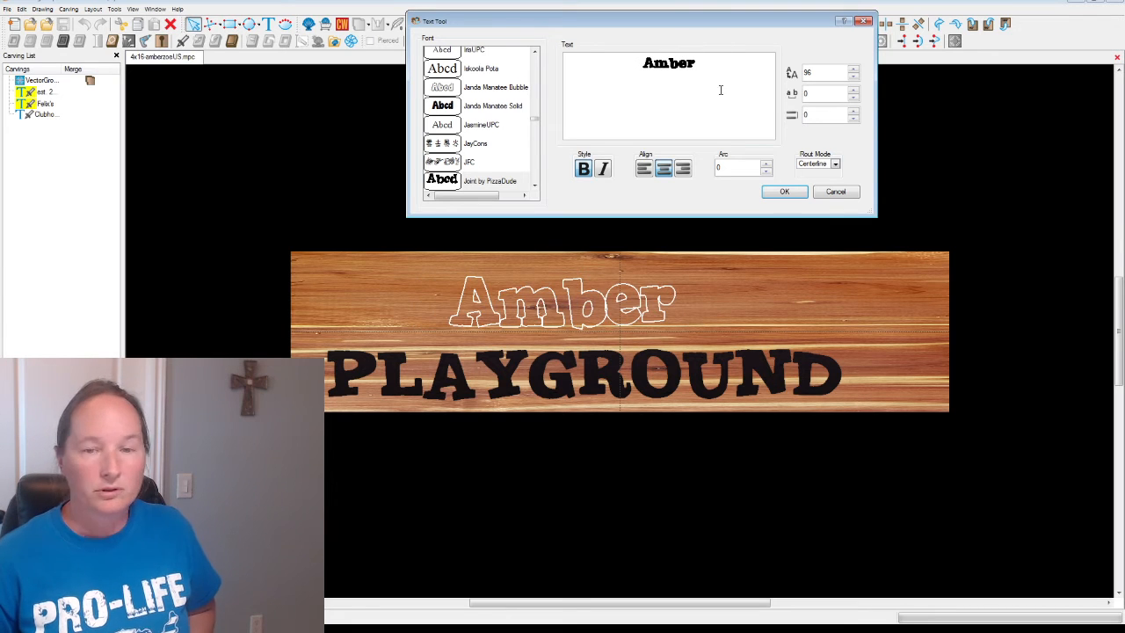
left_click(785, 191)
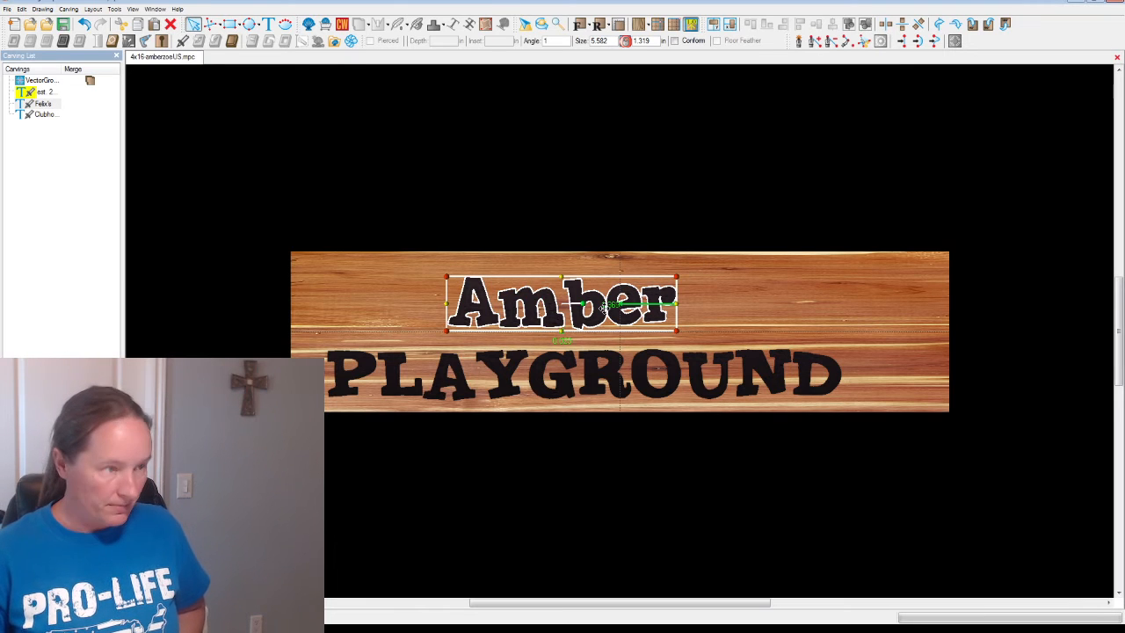
Duplicate the upper-line name beside the original and change the copy's text to "&".
left_click_drag(557, 319, 716, 306)
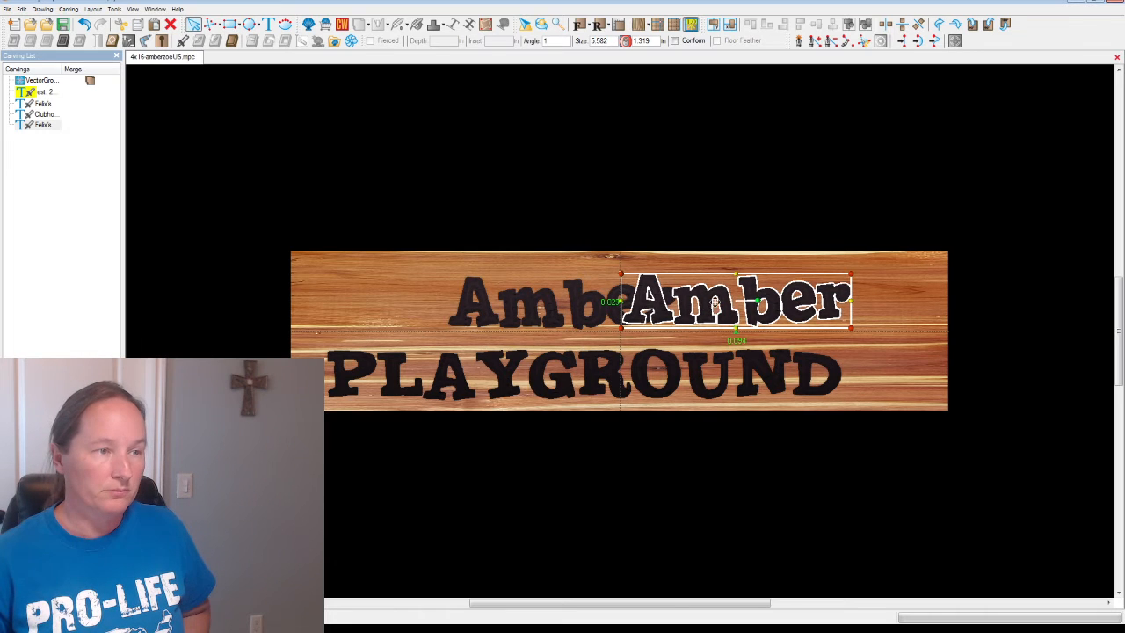
double_click(716, 310)
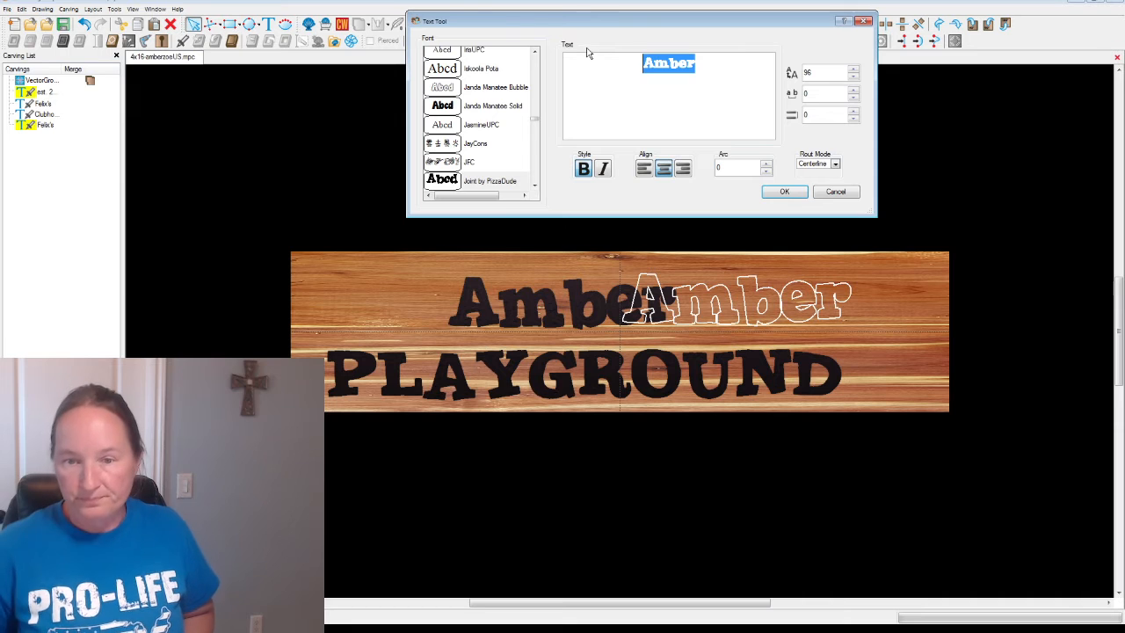
type("&")
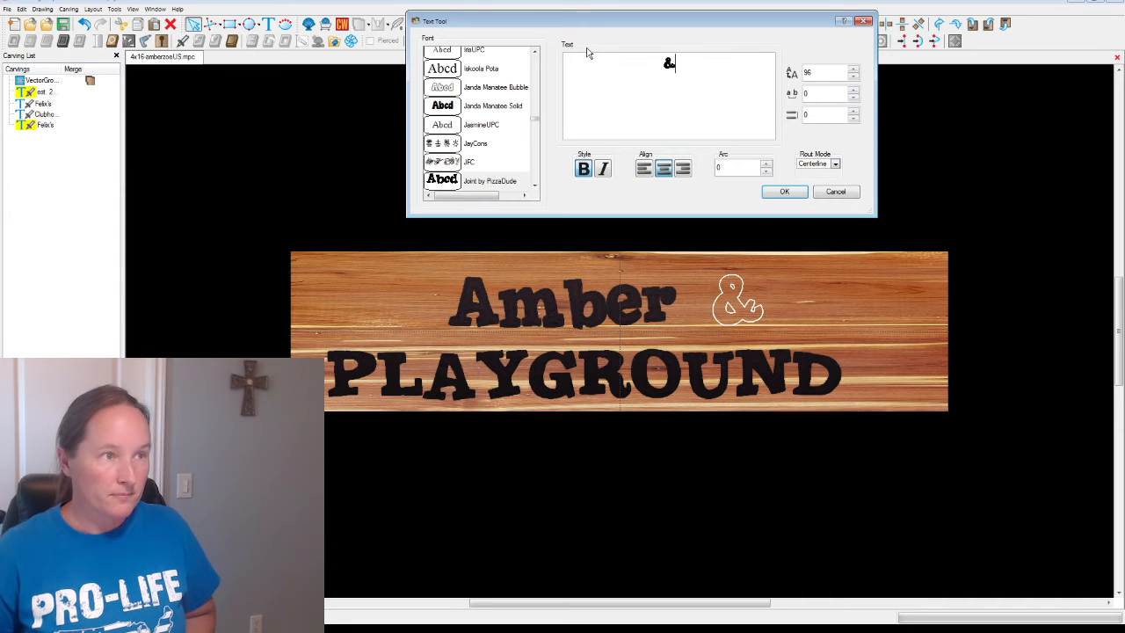
left_click(781, 192)
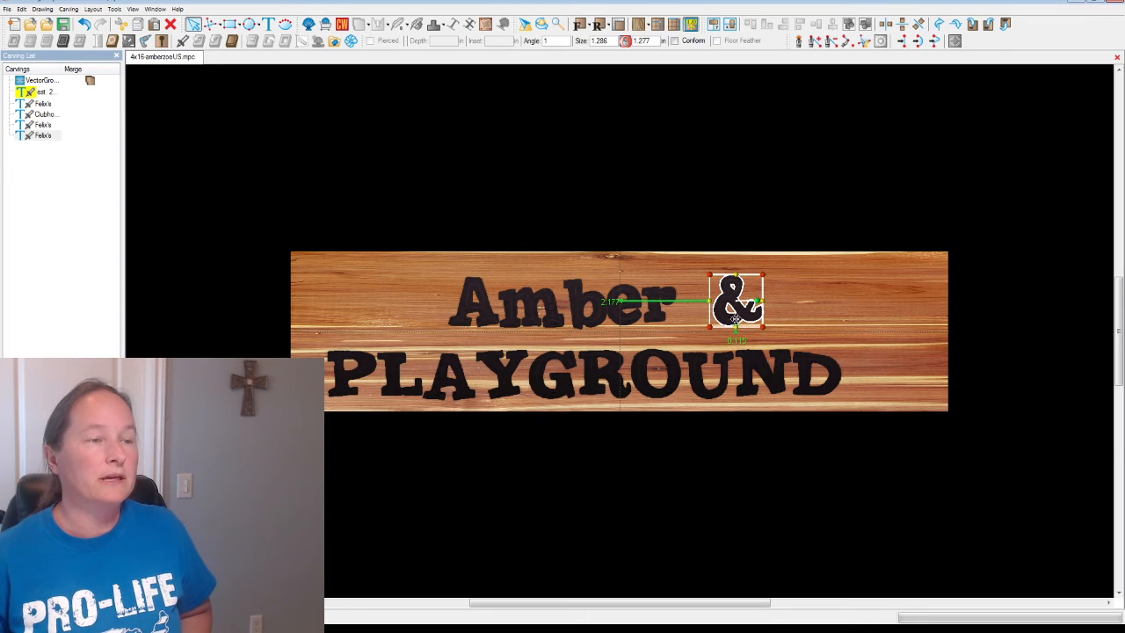
Duplicate the ampersand to its right and change the copy's text to the second child's name in possessive form.
left_click_drag(728, 318, 816, 323)
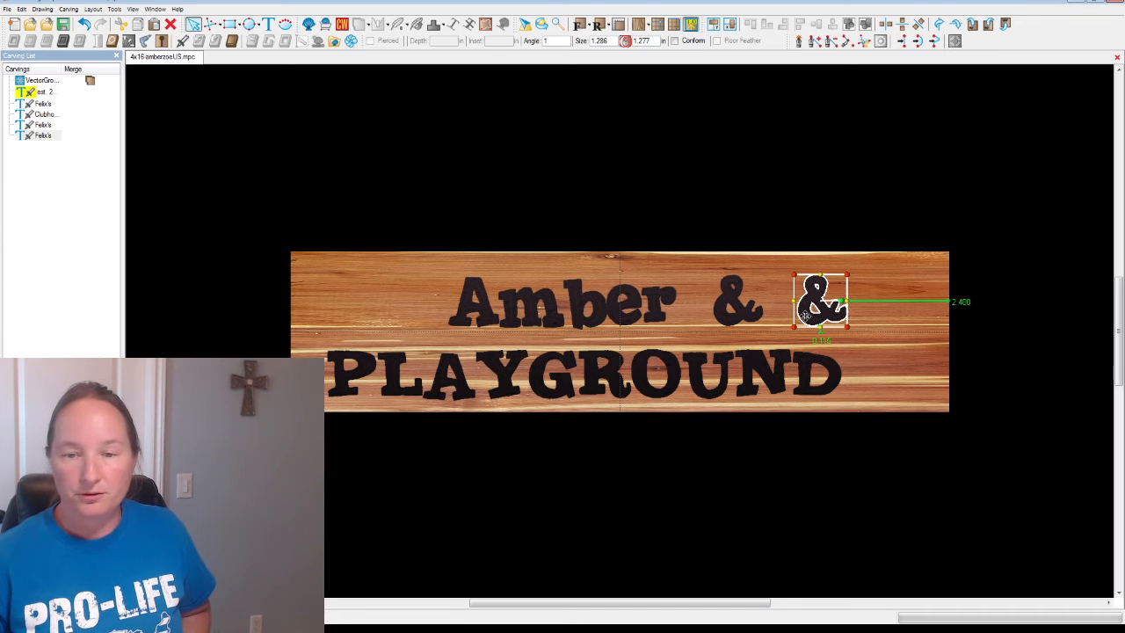
double_click(811, 318)
left_click_drag(675, 62, 642, 61)
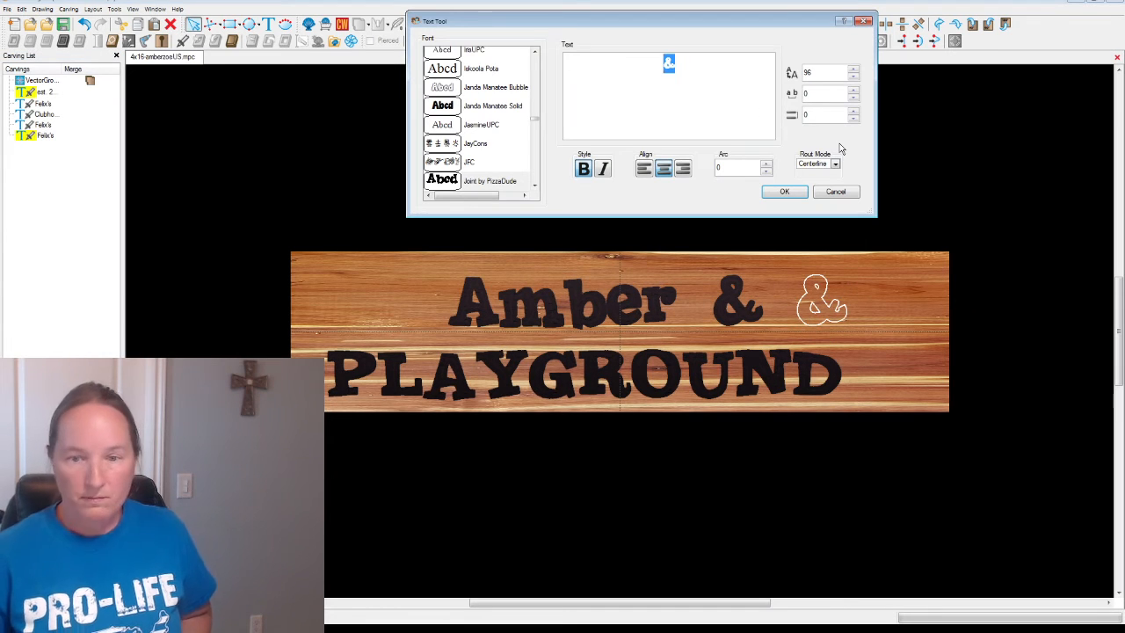
type("Zoe's")
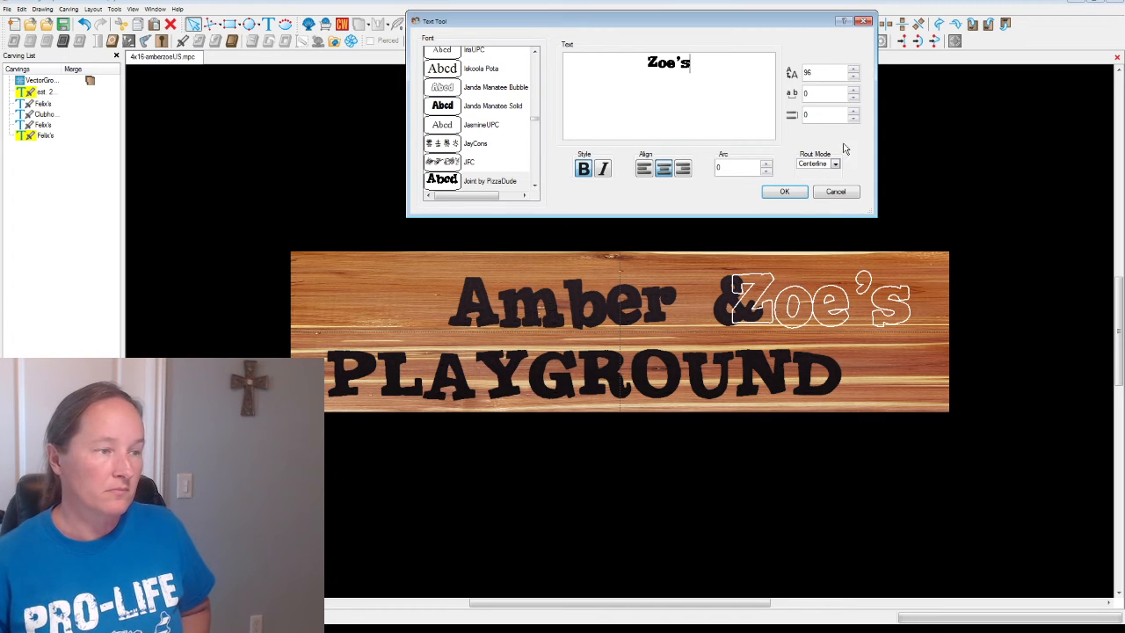
left_click(785, 193)
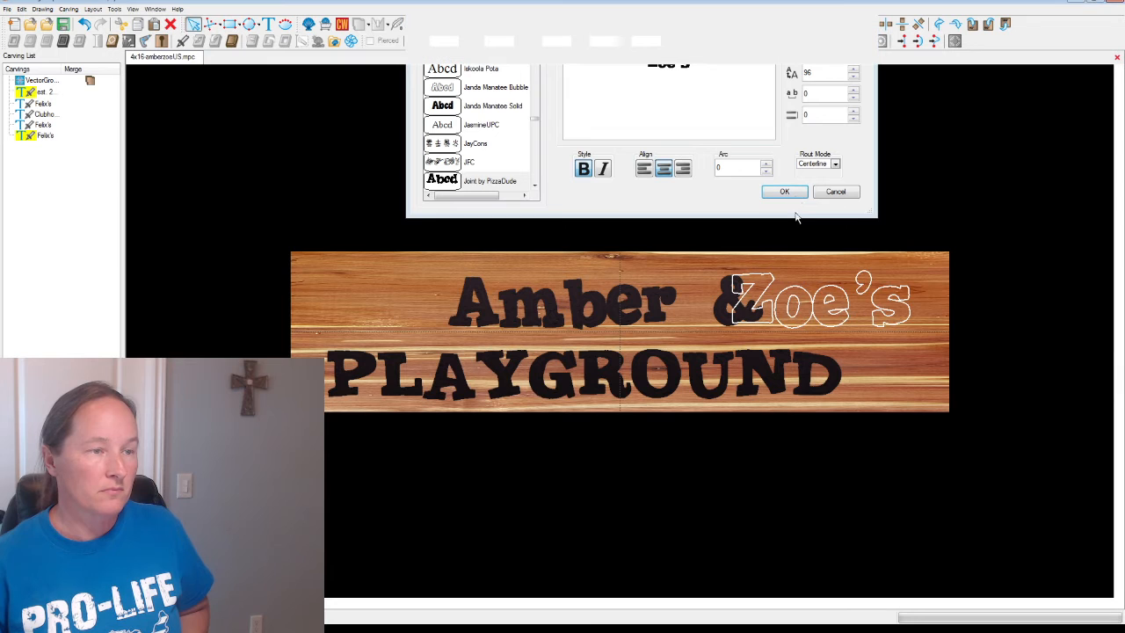
Shift the first name, ampersand and second name leftward so they sit apart across the sign's upper line.
left_click(594, 323)
left_click_drag(670, 323, 547, 324)
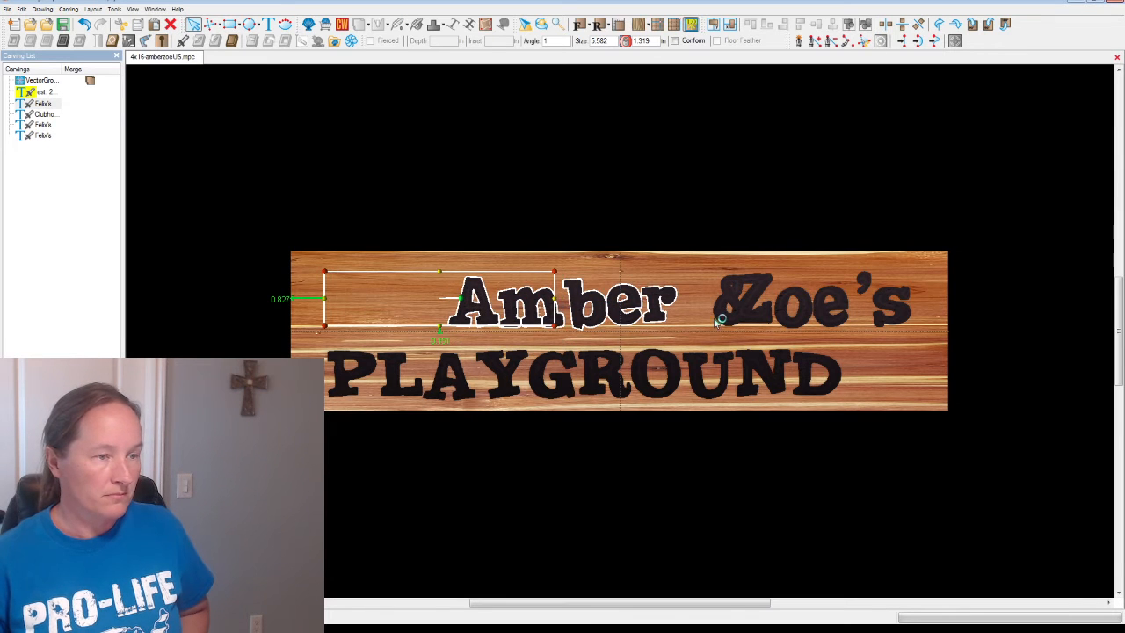
left_click(725, 304)
left_click_drag(725, 303, 603, 306)
left_click(770, 324)
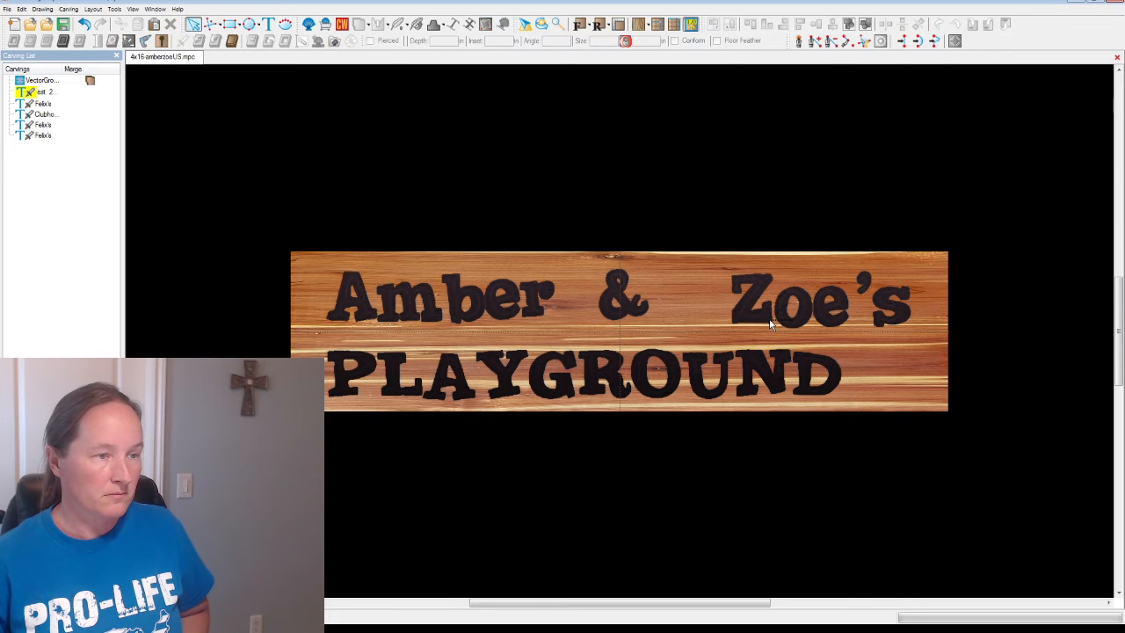
left_click(765, 317)
left_click_drag(781, 316, 750, 314)
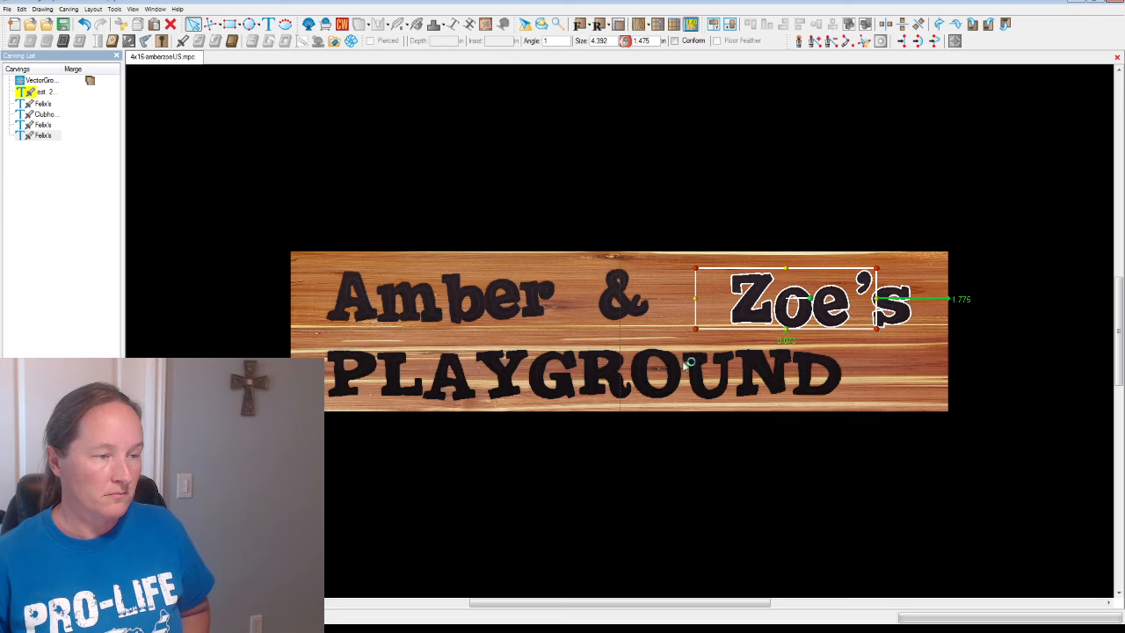
Replace the text PLAYGROUND on the sign's lower line with "Clubhouse".
left_click(676, 372)
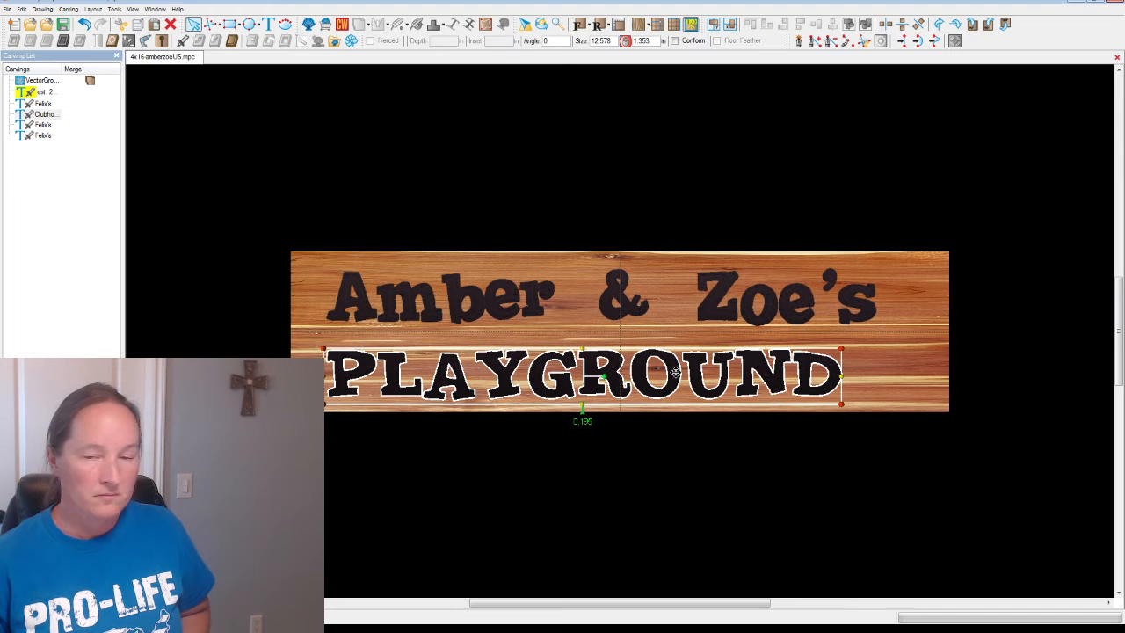
double_click(676, 373)
left_click_drag(726, 62, 576, 55)
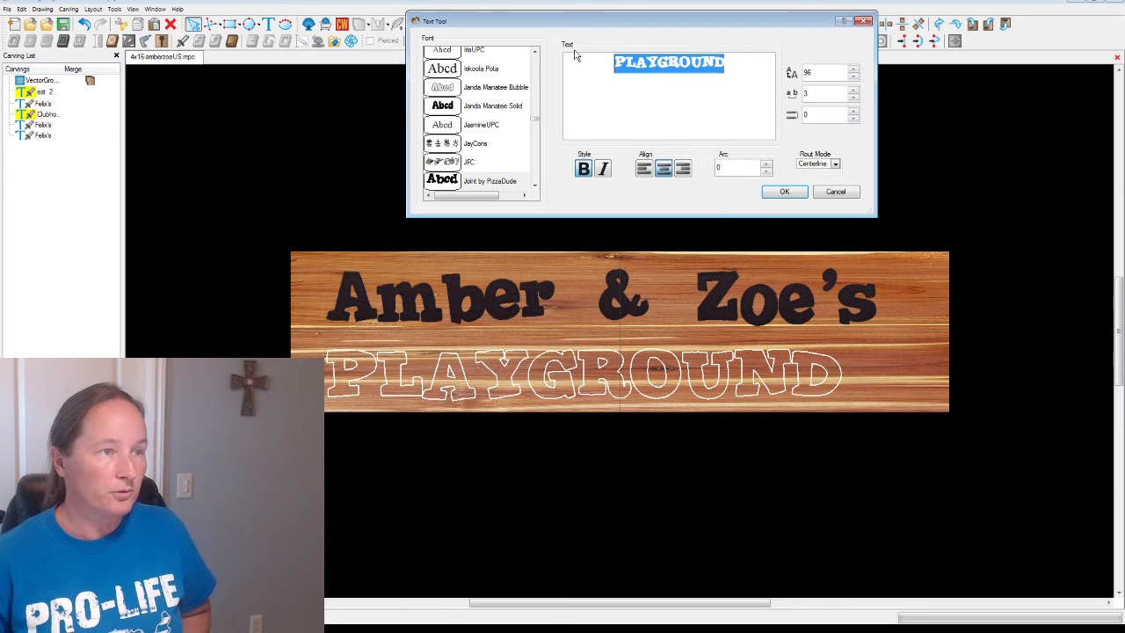
type("Clubhouse")
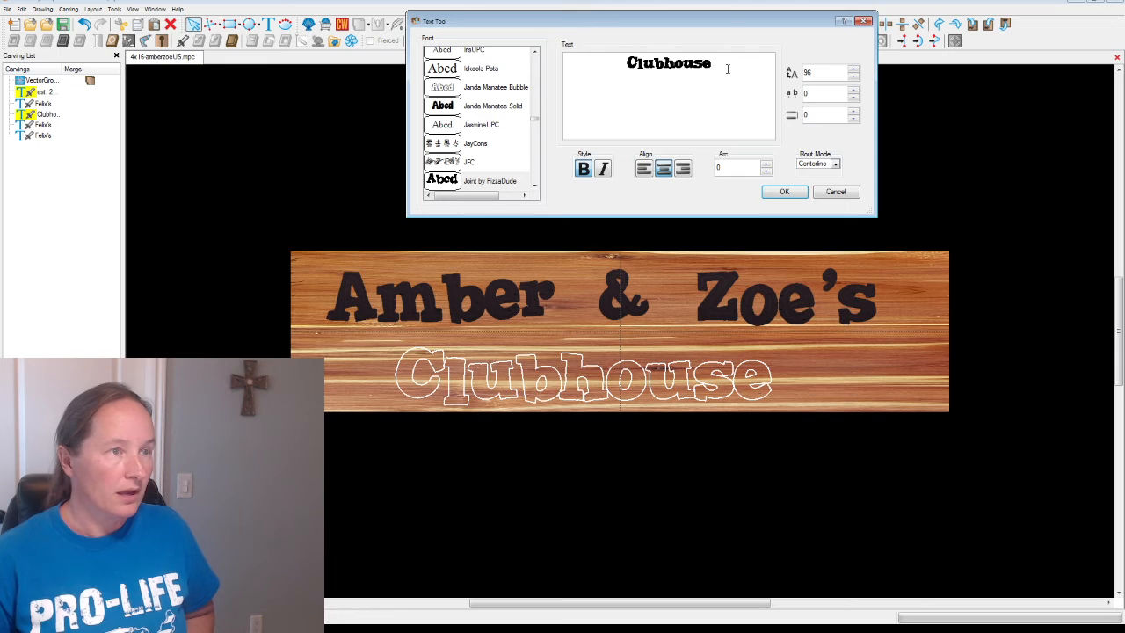
Set the letter spacing of the Clubhouse text to 5 and apply the text changes.
left_click_drag(727, 69, 583, 67)
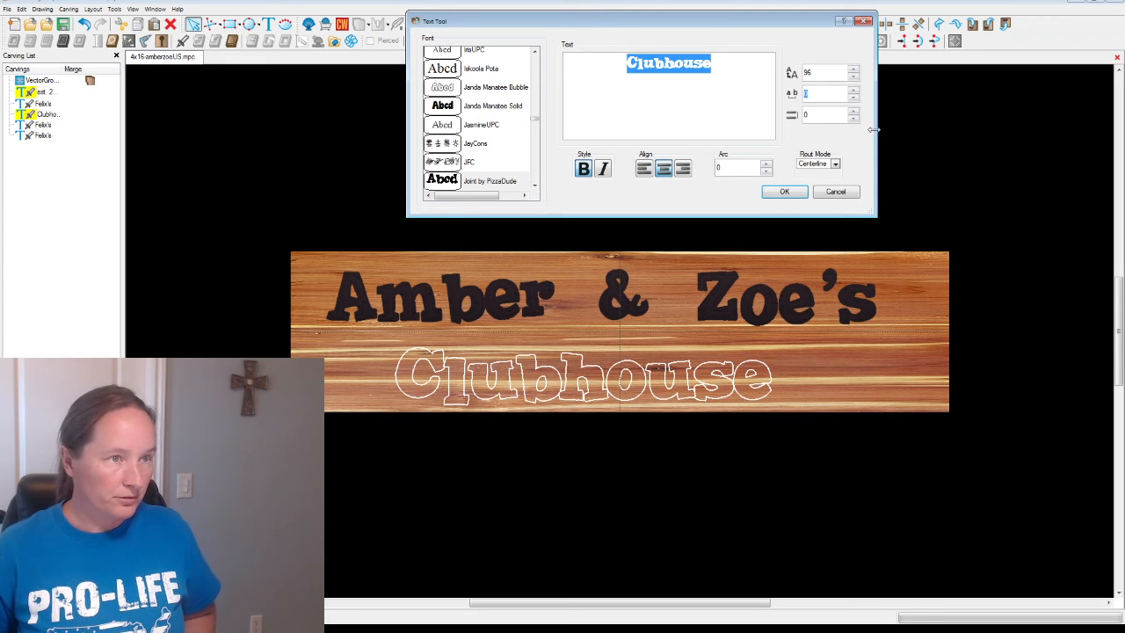
type("4")
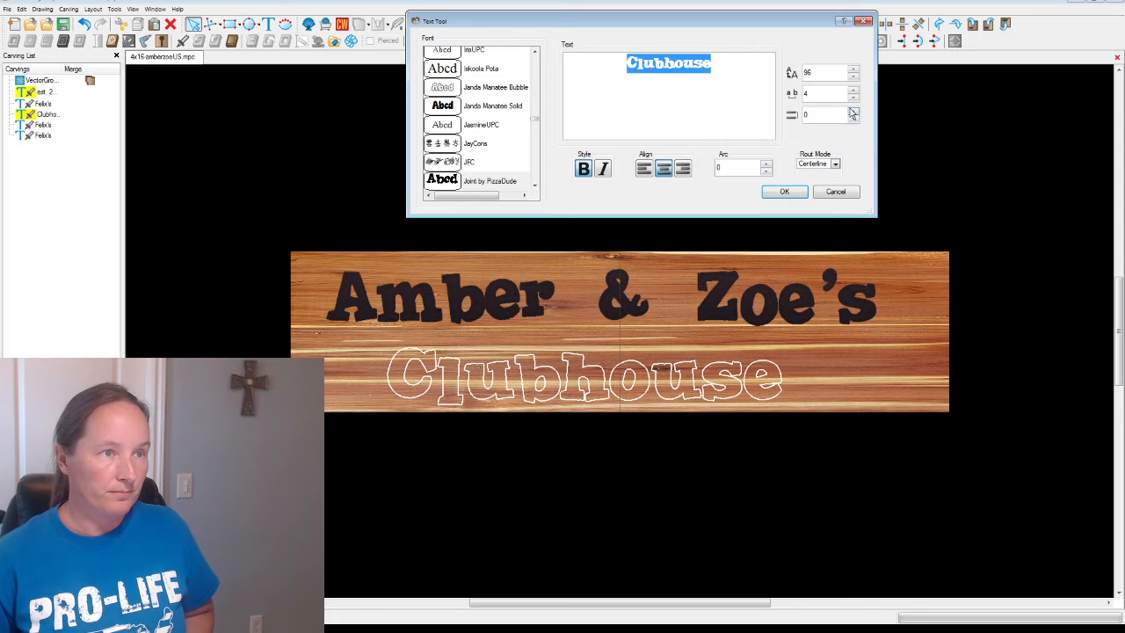
left_click_drag(812, 94, 790, 101)
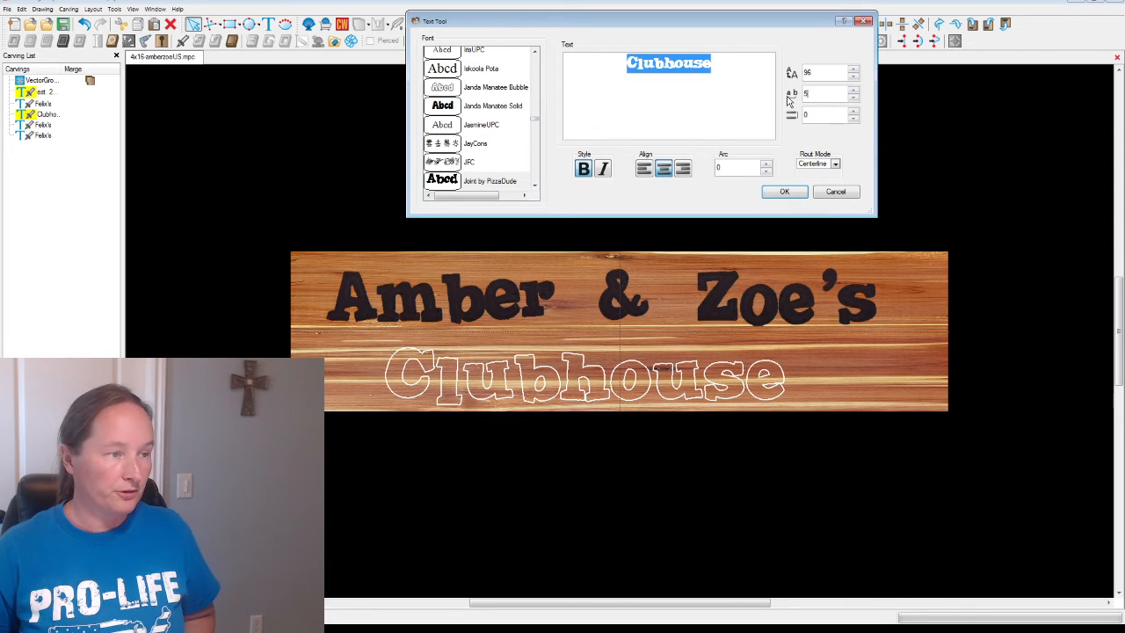
left_click(784, 192)
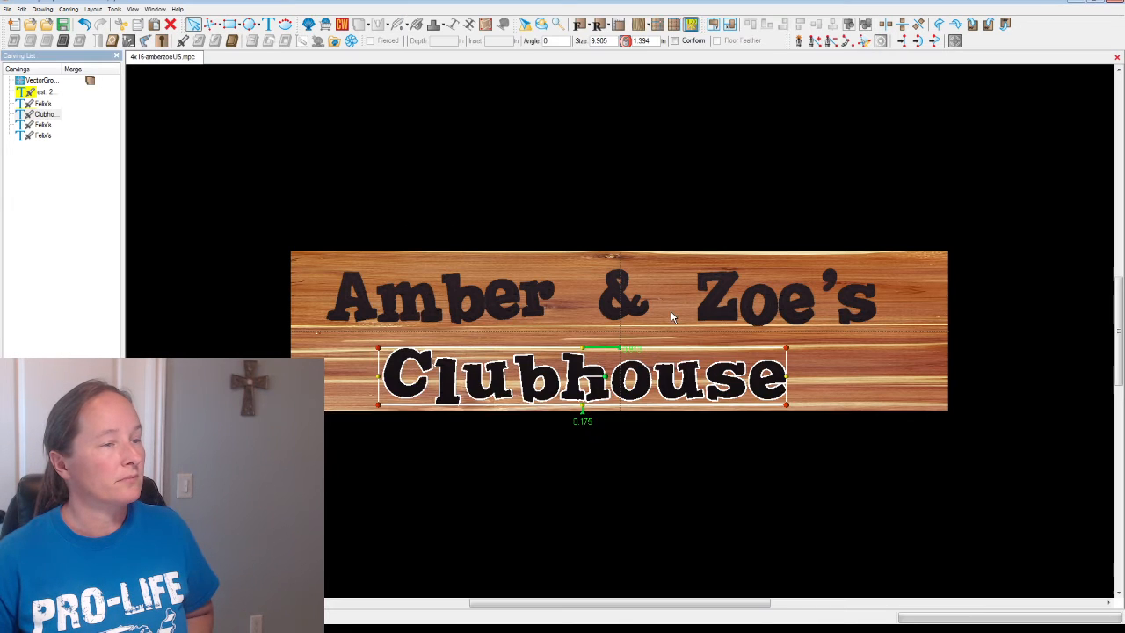
left_click(671, 313)
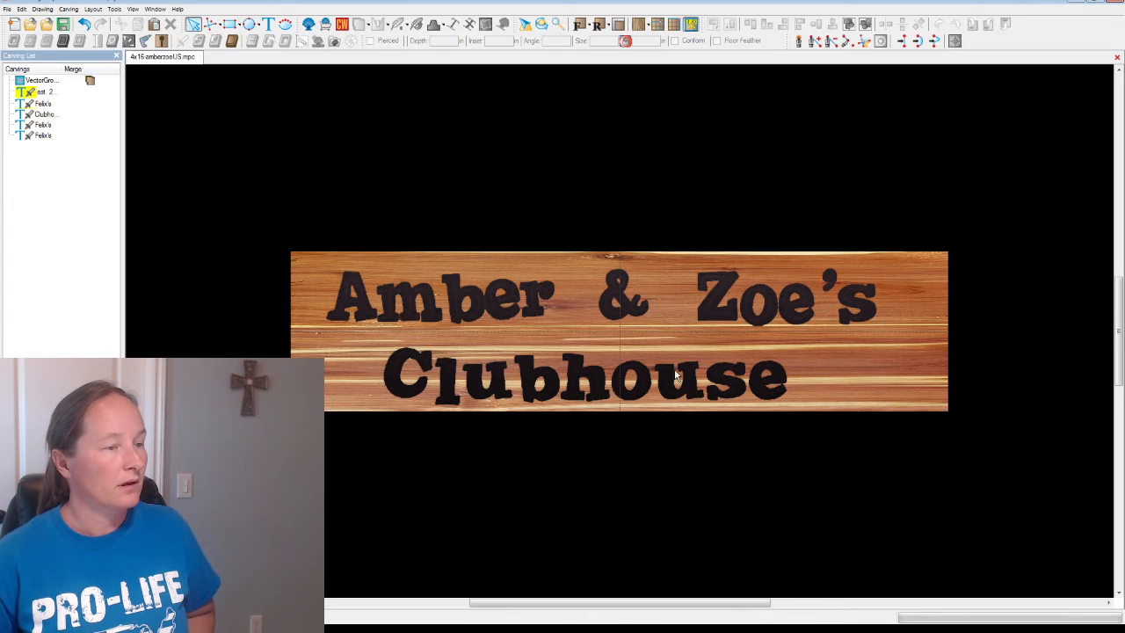
left_click(665, 383)
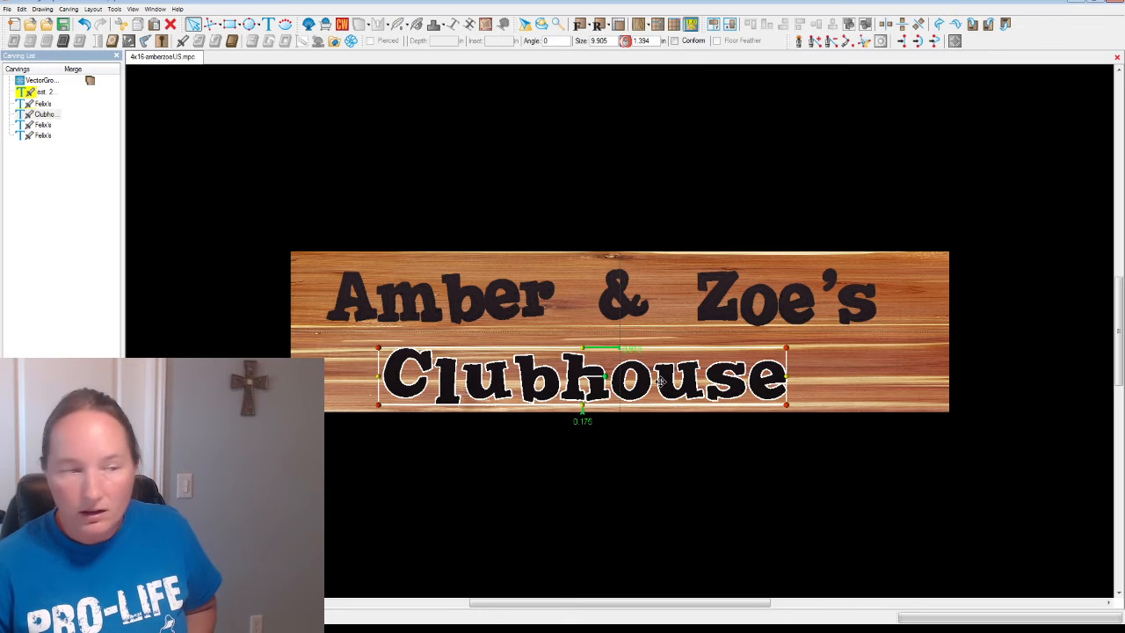
Move the Clubhouse text up and to the right, and unhide the "est. 2021" text and place it left of Clubhouse.
left_click_drag(659, 383, 697, 374)
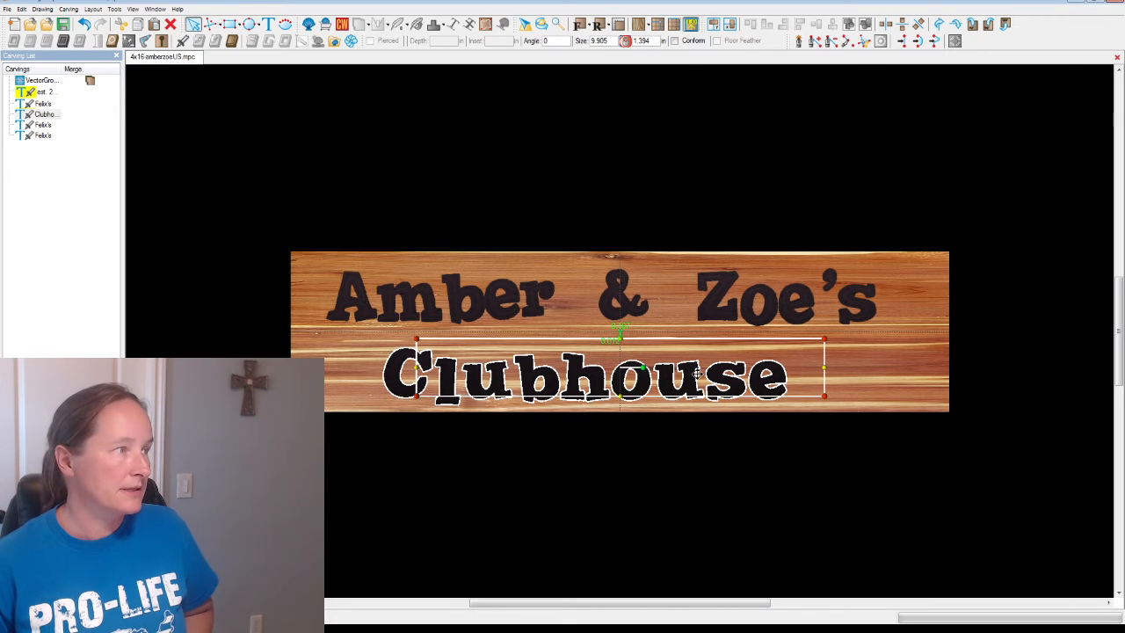
left_click(46, 92)
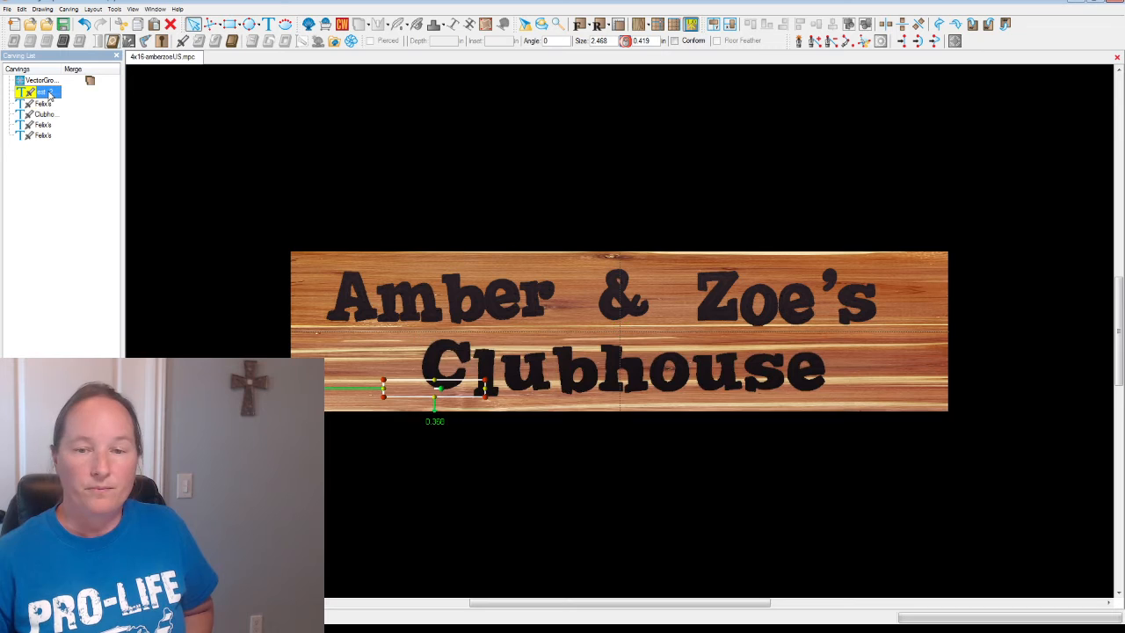
right_click(49, 95)
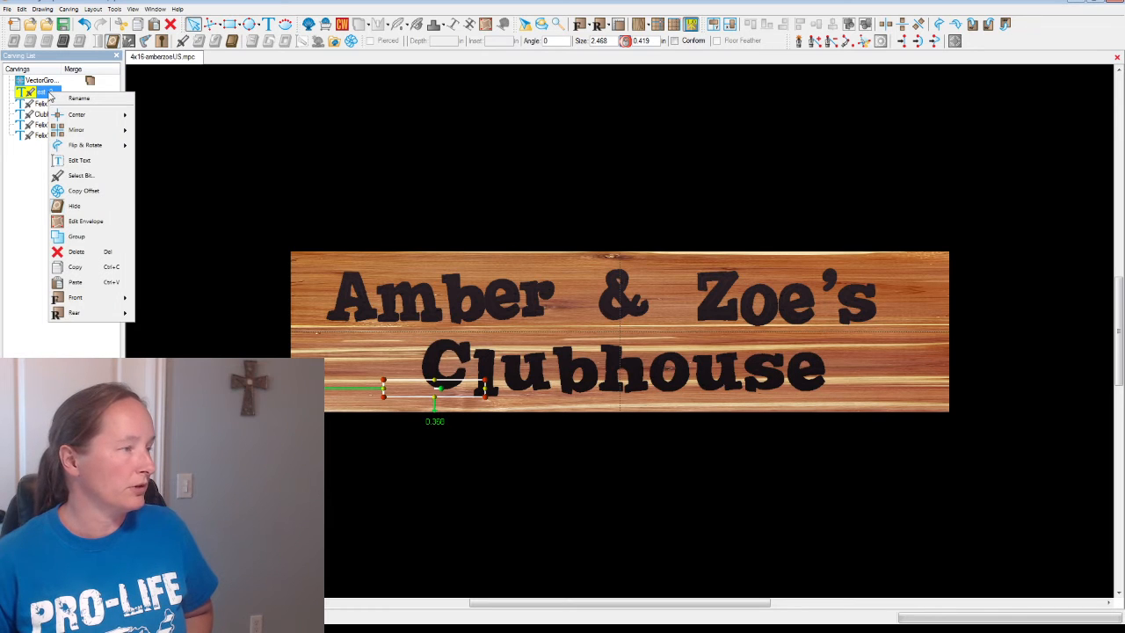
left_click(82, 209)
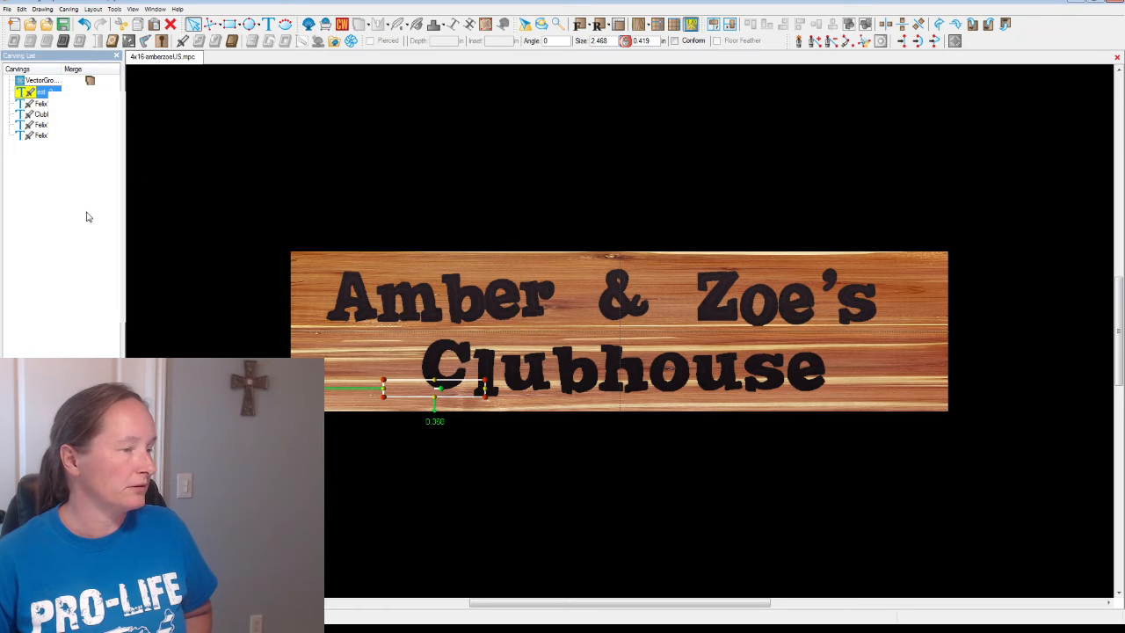
left_click_drag(433, 388, 373, 357)
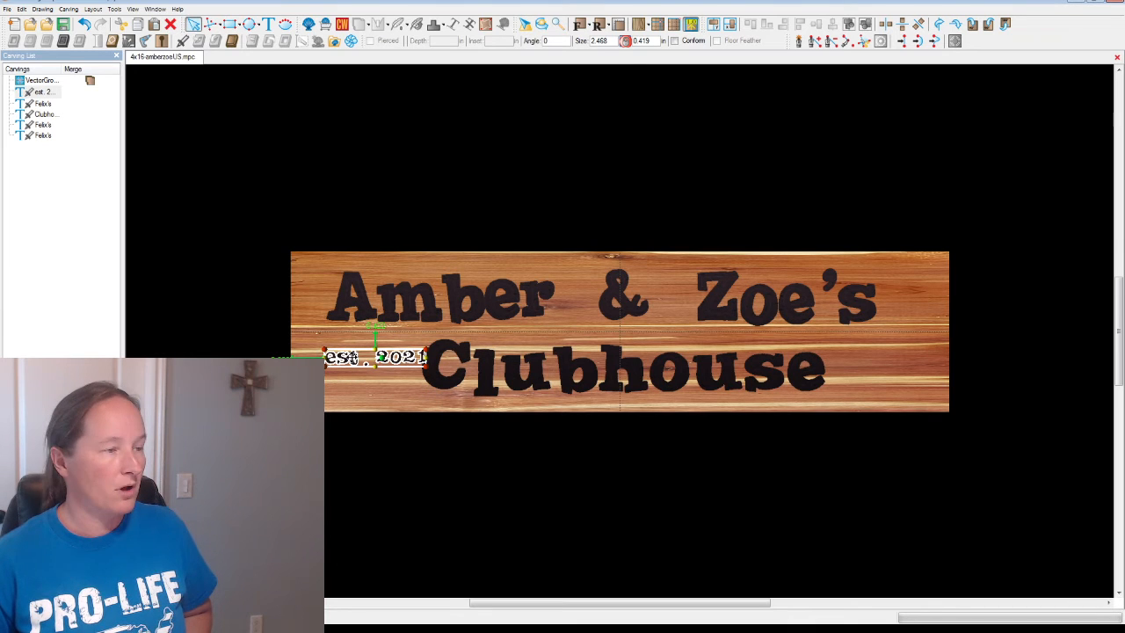
Replace the "est. 2021" text with "(By invitation only!)" and apply the text change.
double_click(350, 355)
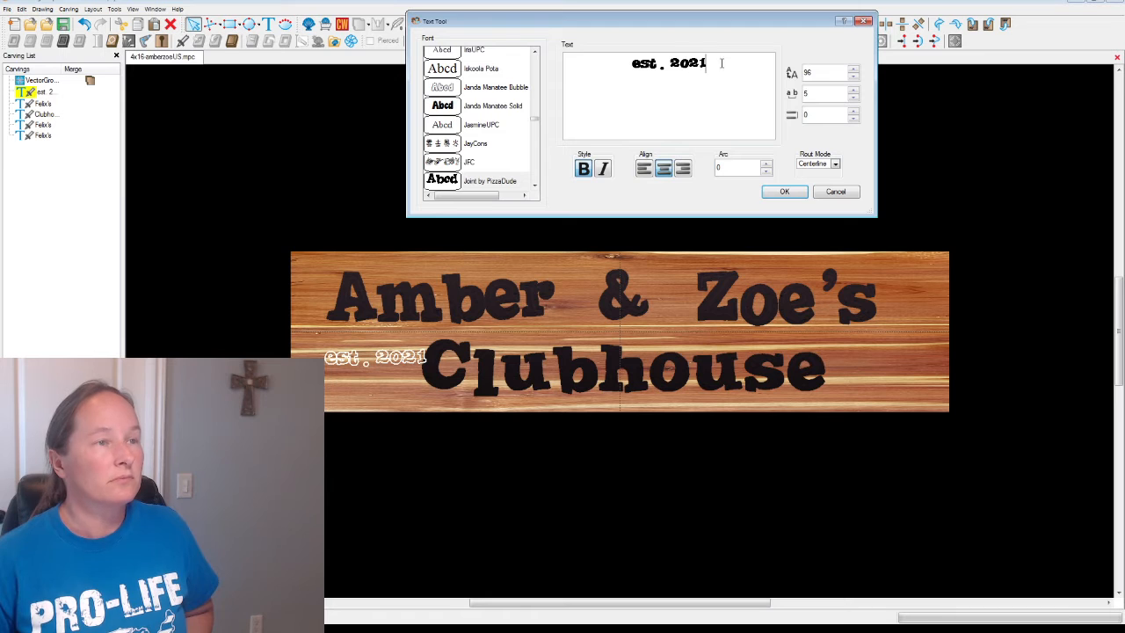
left_click_drag(721, 64, 584, 64)
type("(")
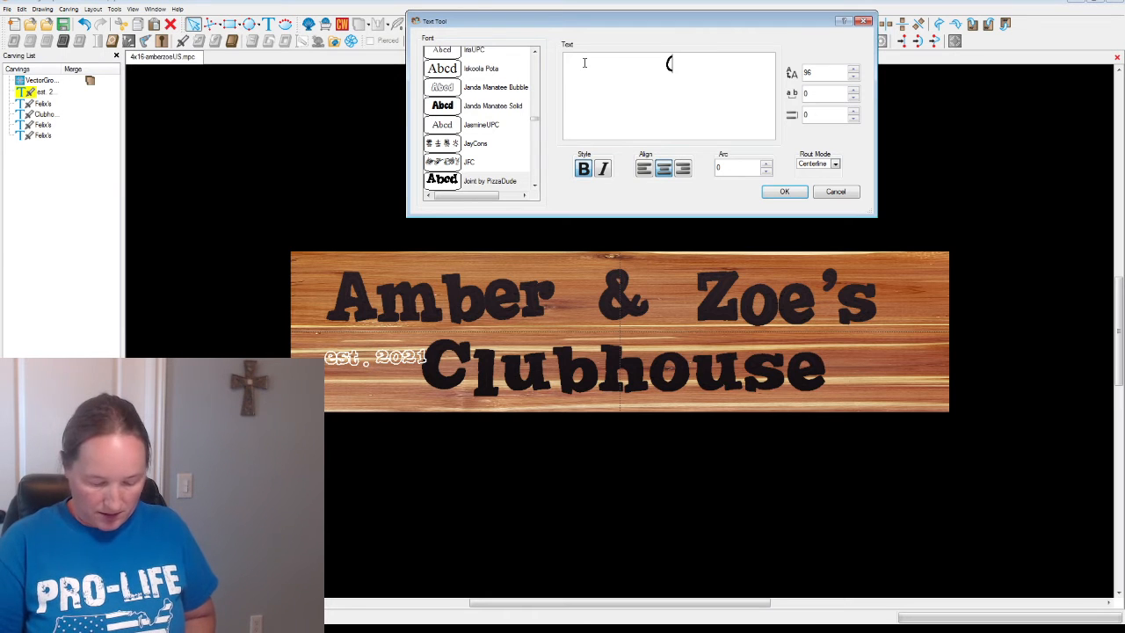
type("By in")
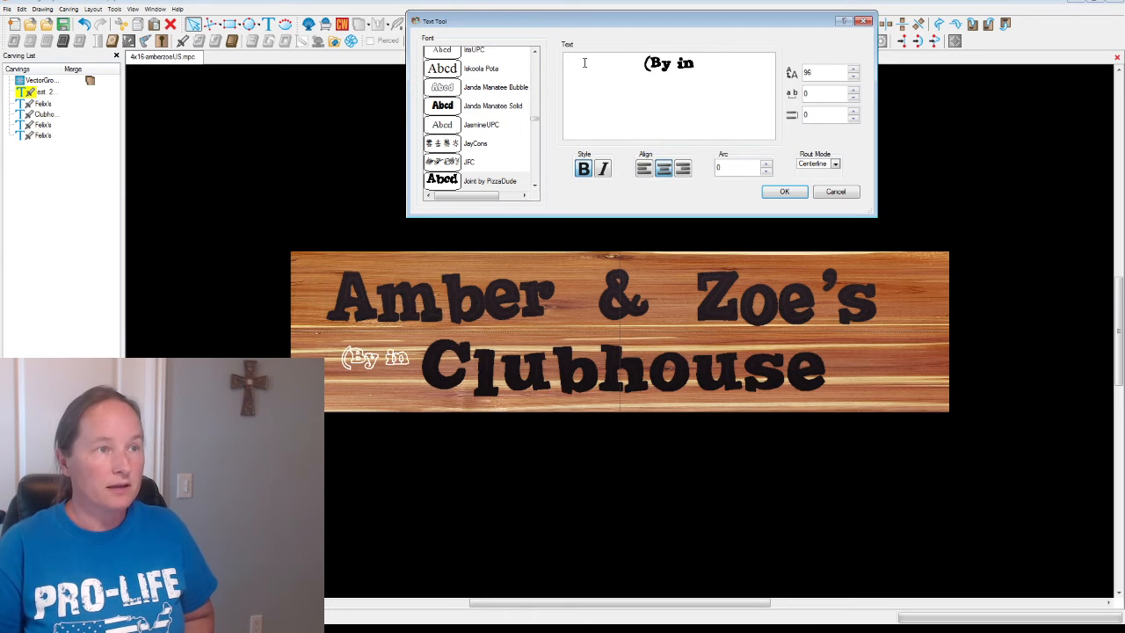
type("vitation ")
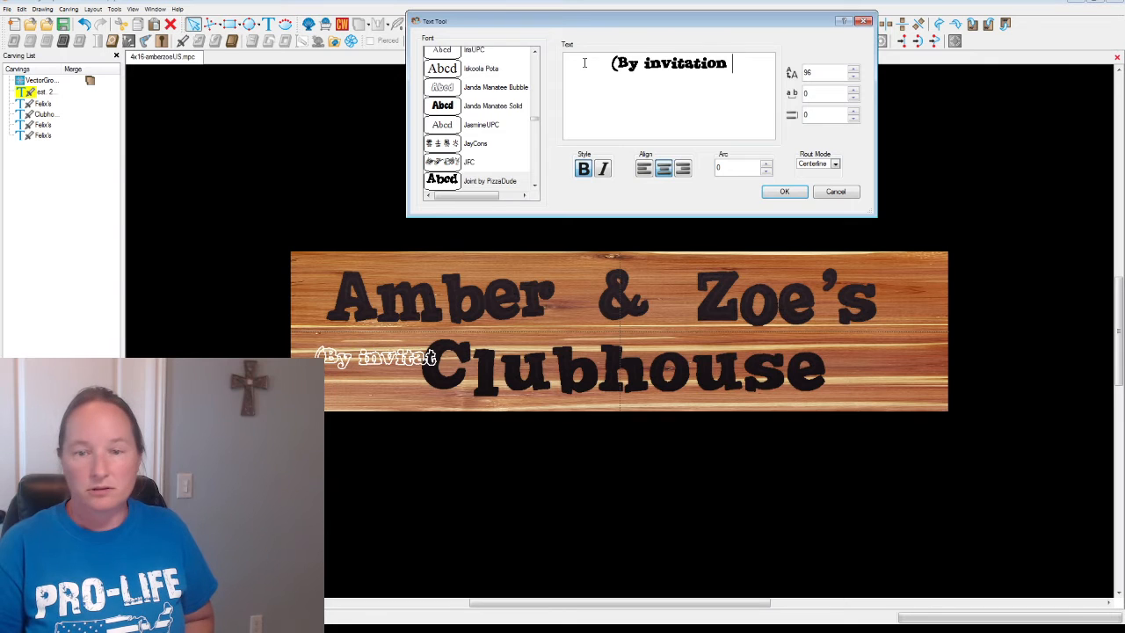
type("only!)")
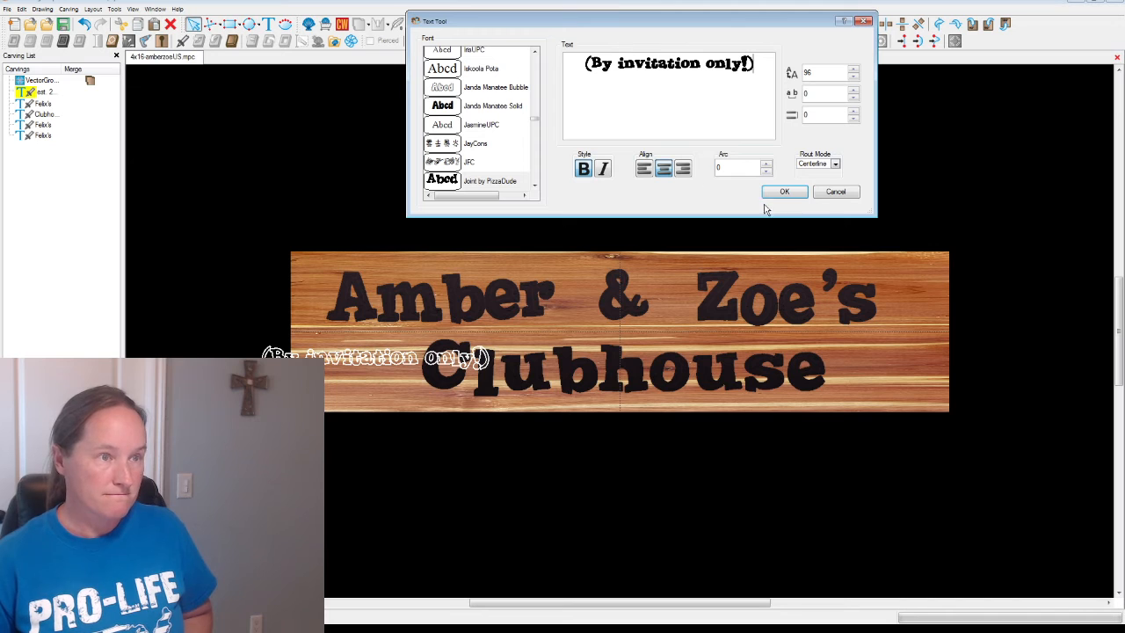
left_click(798, 193)
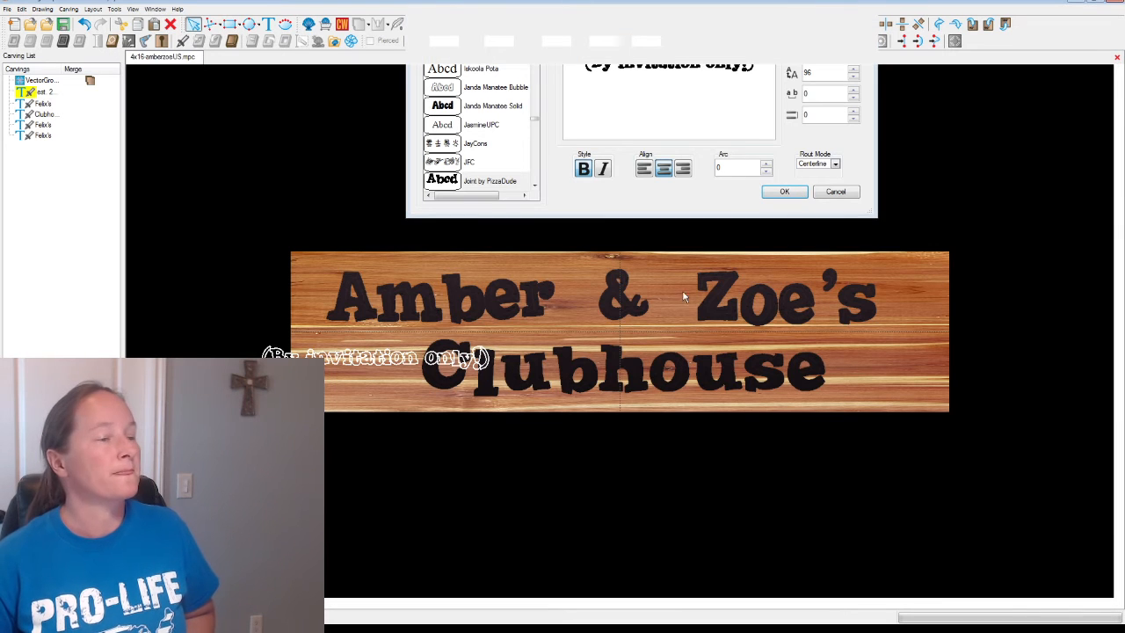
Move the Clubhouse text toward the sign's right side and tilt it to an angle of 5 degrees.
left_click_drag(661, 386, 713, 368)
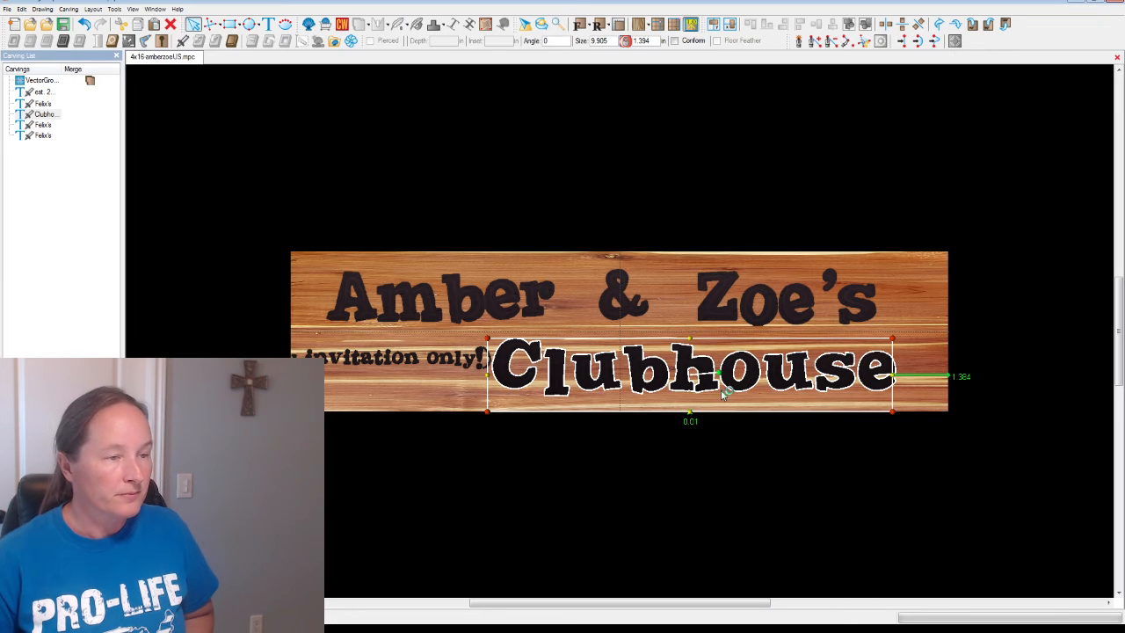
left_click_drag(710, 387, 725, 375)
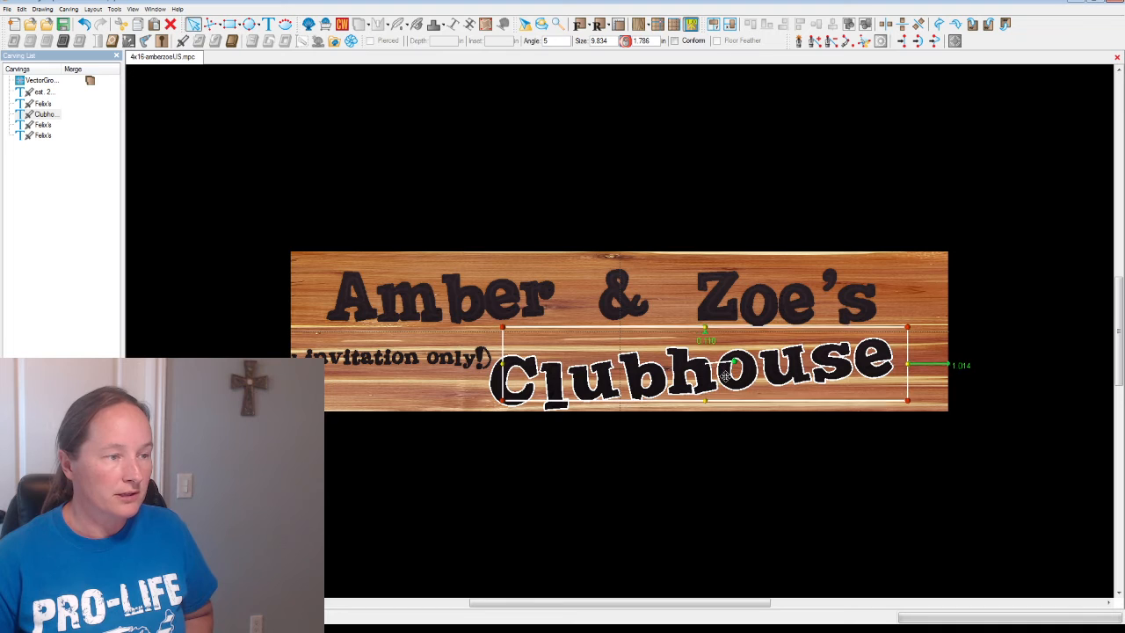
Break the invitation text into two lines before "only!)", right-align it and apply the changes.
left_click(462, 360)
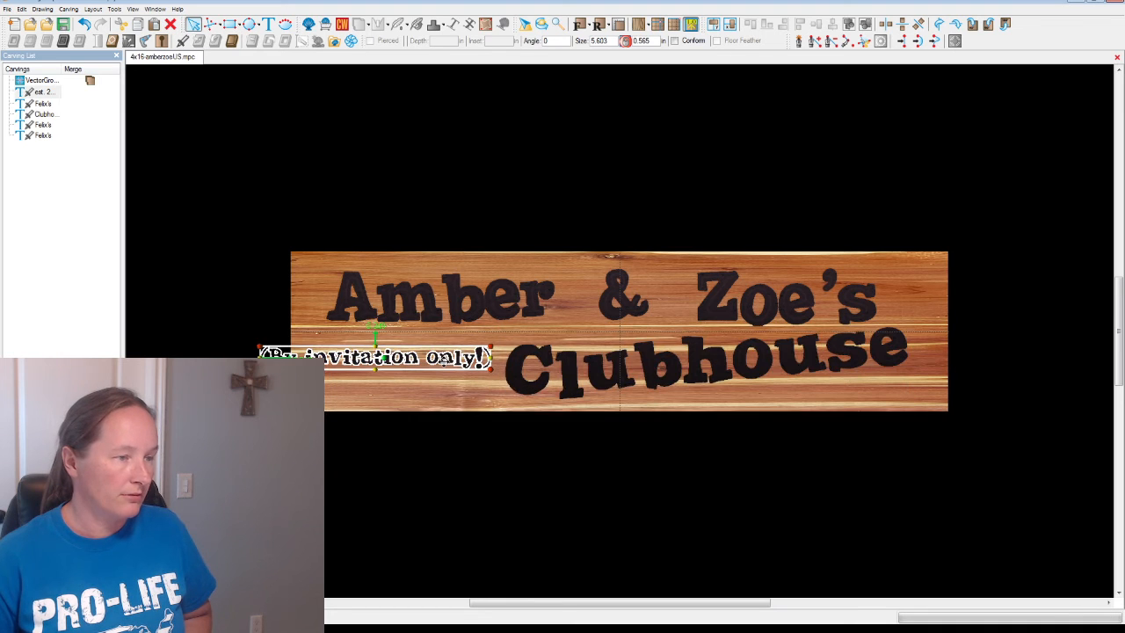
double_click(425, 360)
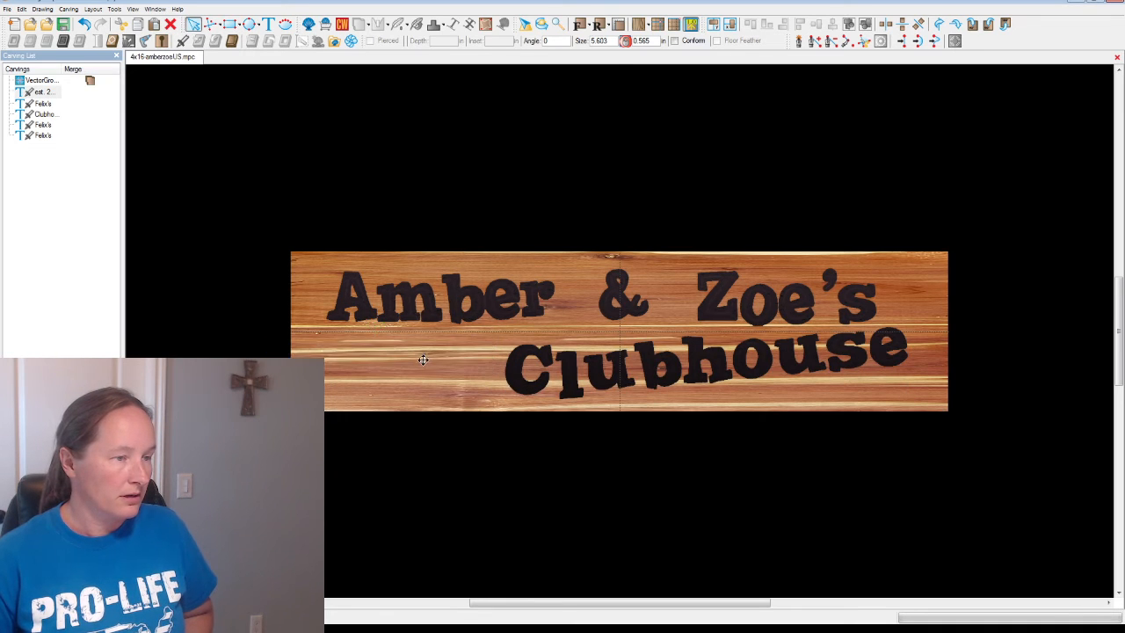
left_click(705, 63)
key("Return")
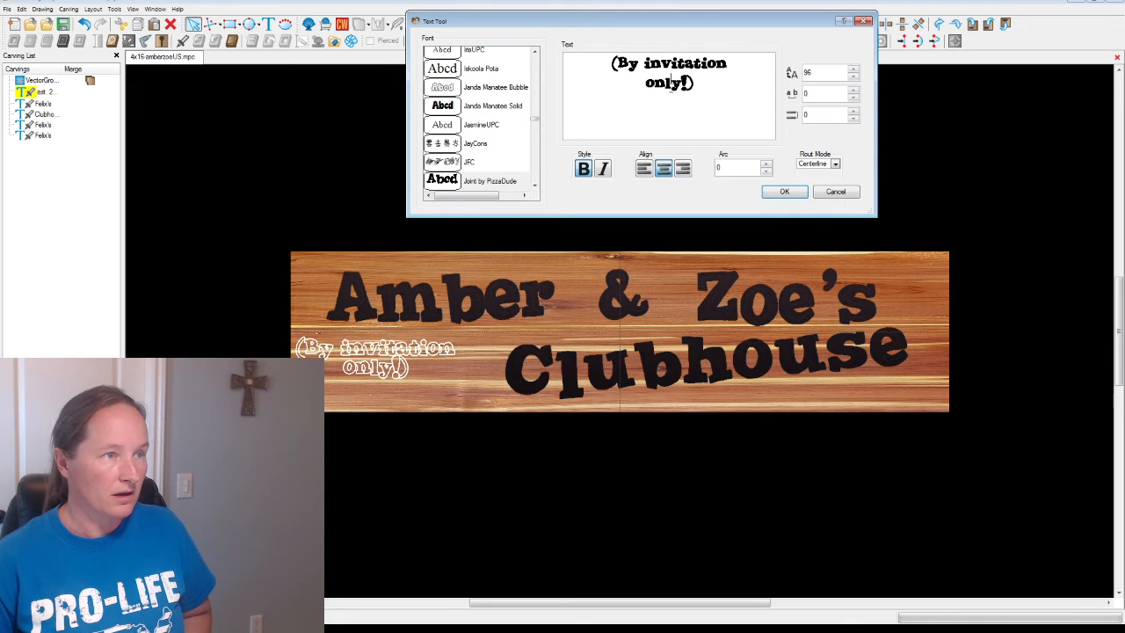
left_click(683, 168)
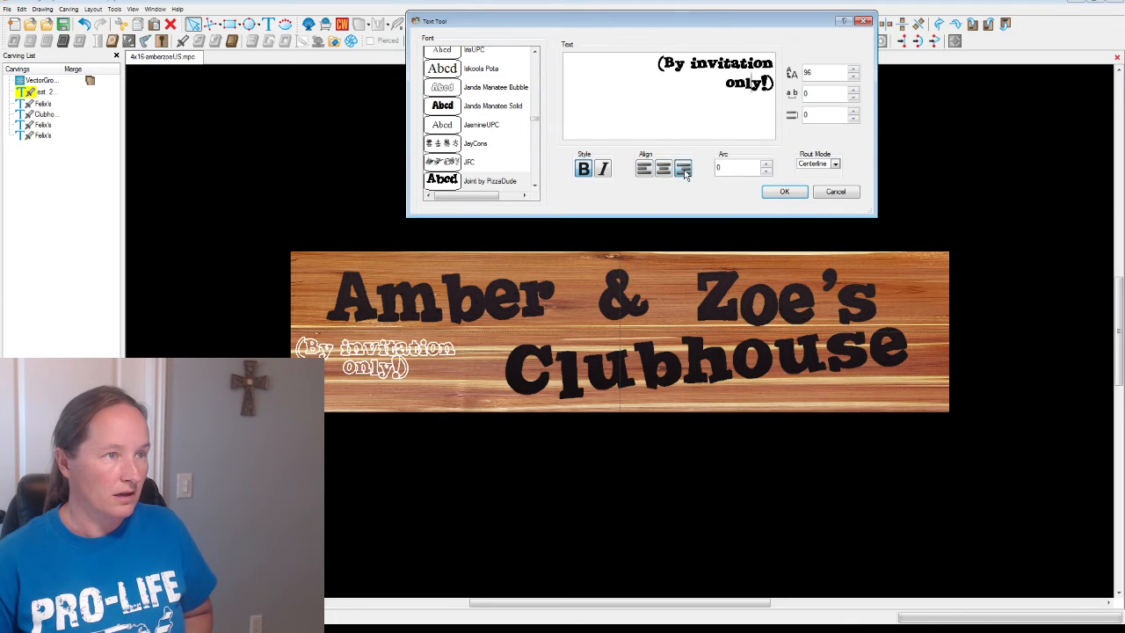
left_click(784, 192)
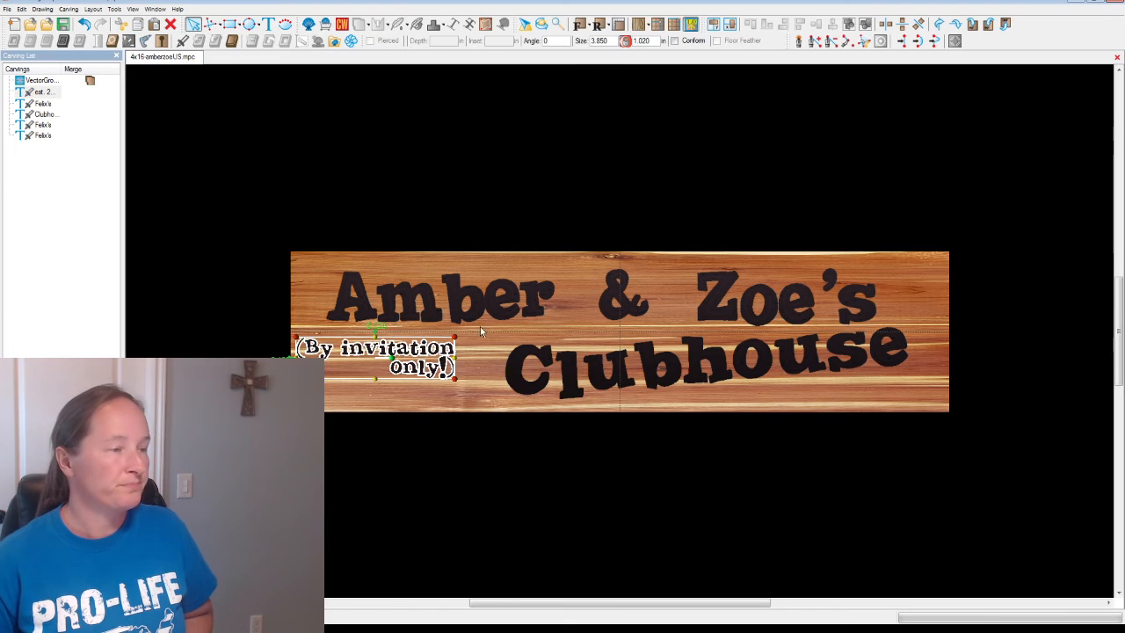
Rotate the invitation text to 13 degrees and position it left of Clubhouse, clearing the selection when done.
right_click(424, 367)
left_click(413, 353)
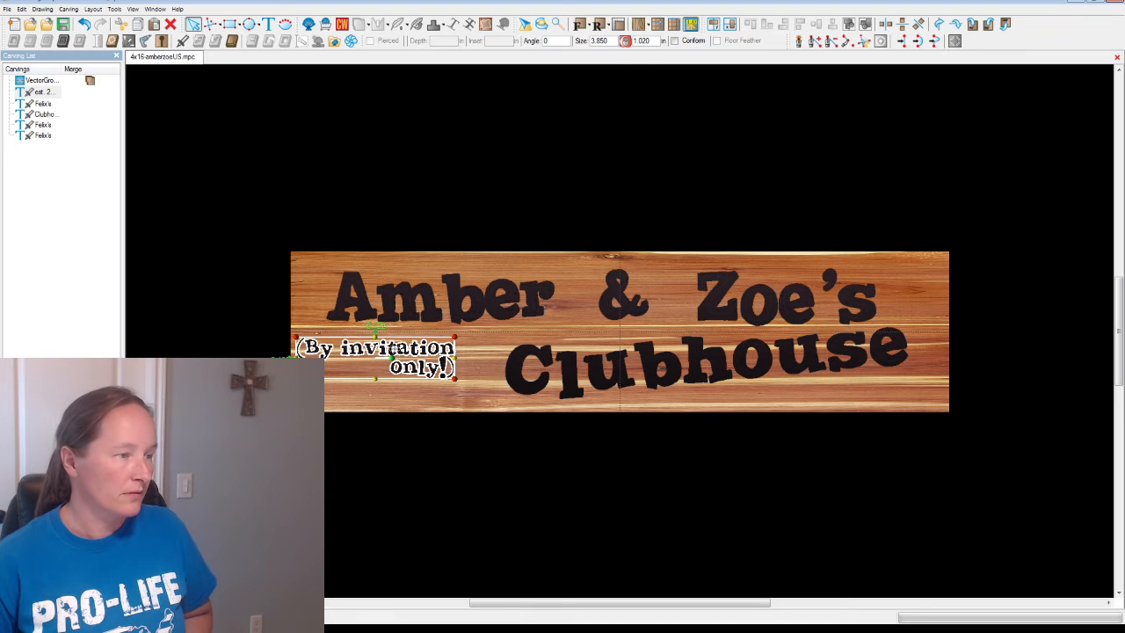
mouse_move(454, 379)
left_mouse_down()
mouse_move(429, 392)
mouse_move(437, 379)
left_mouse_up()
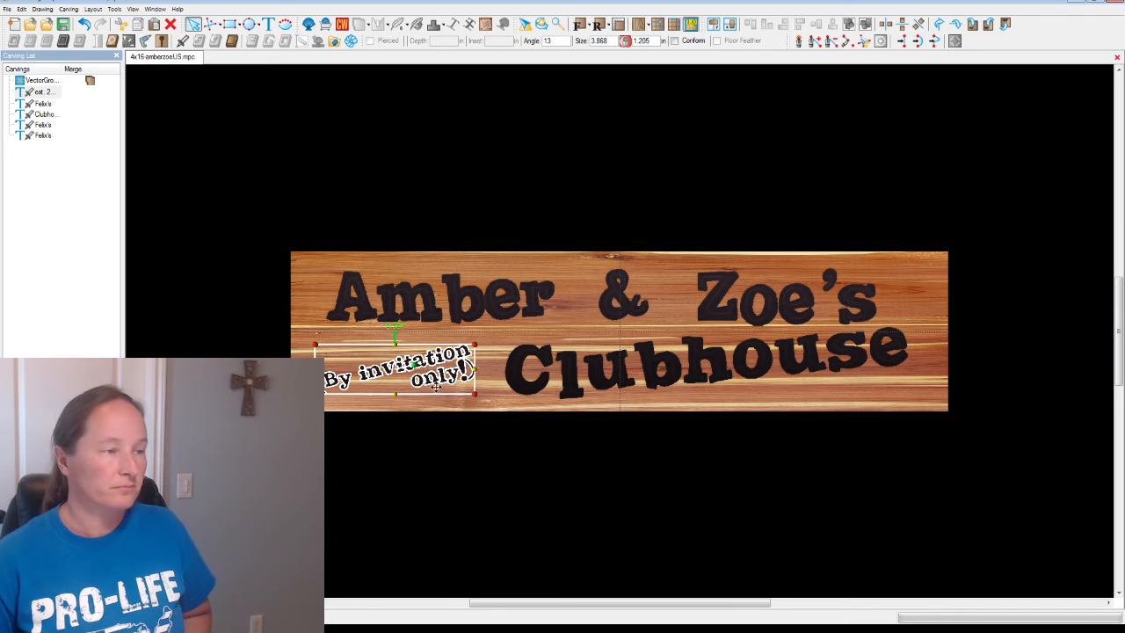
left_click(581, 300)
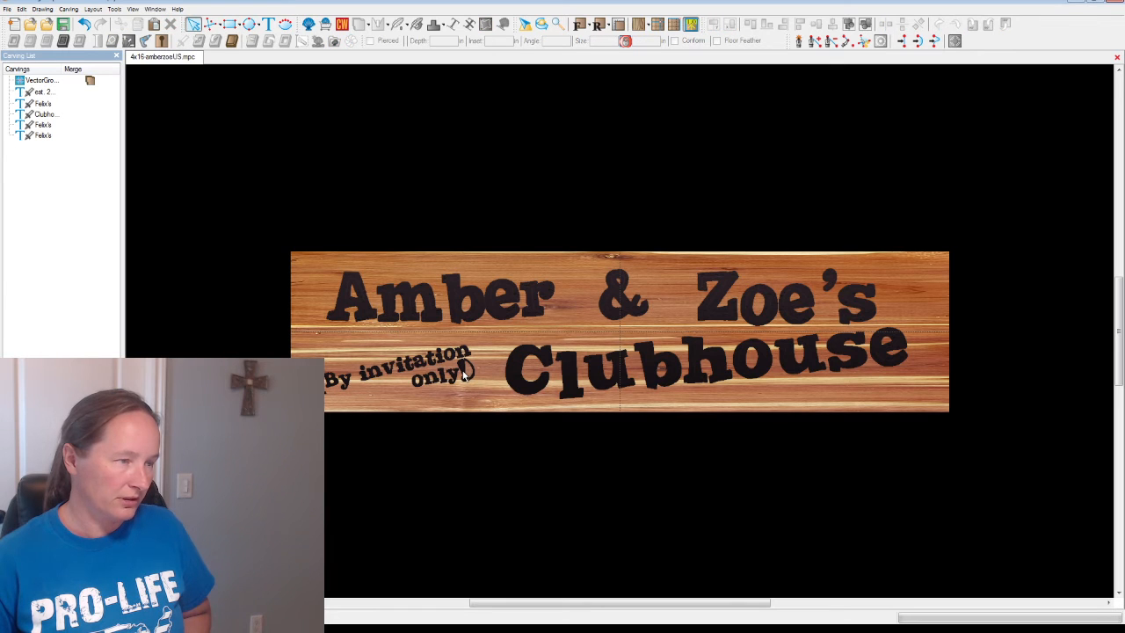
Reopen the invitation text for editing and set the letter spacing of "only!)" to 5.
double_click(463, 374)
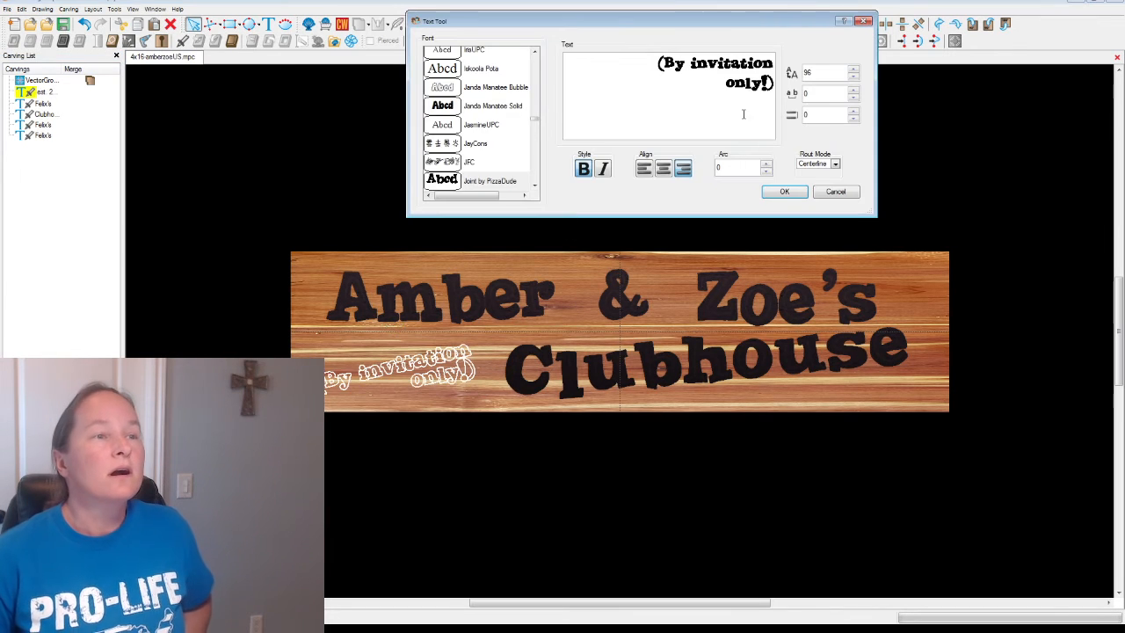
left_click_drag(726, 84, 788, 93)
double_click(821, 97)
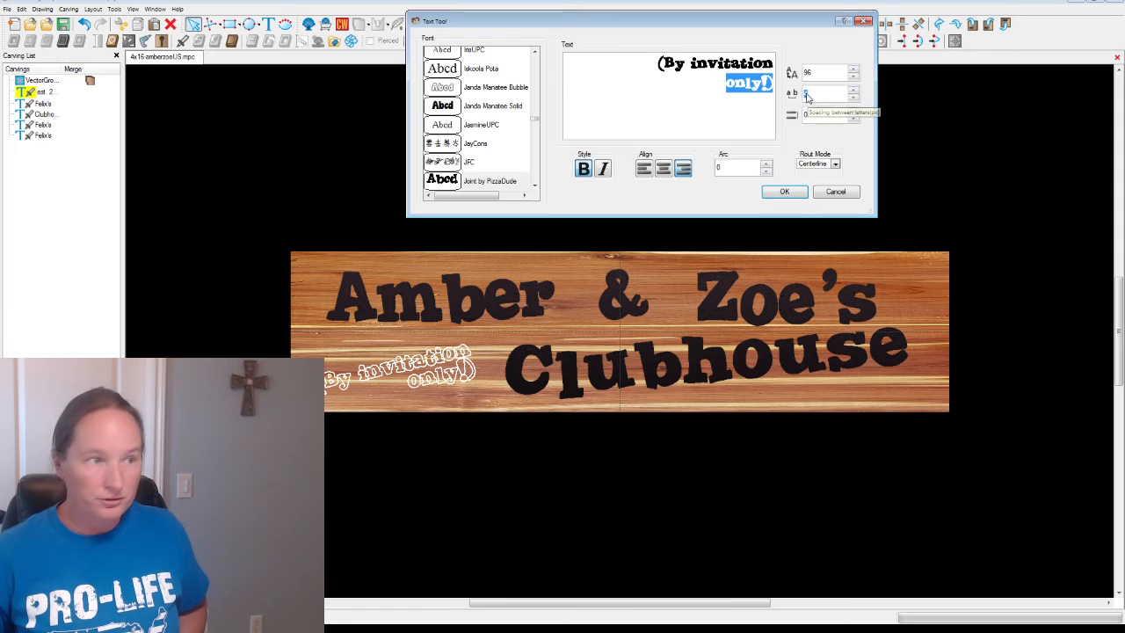
type("5")
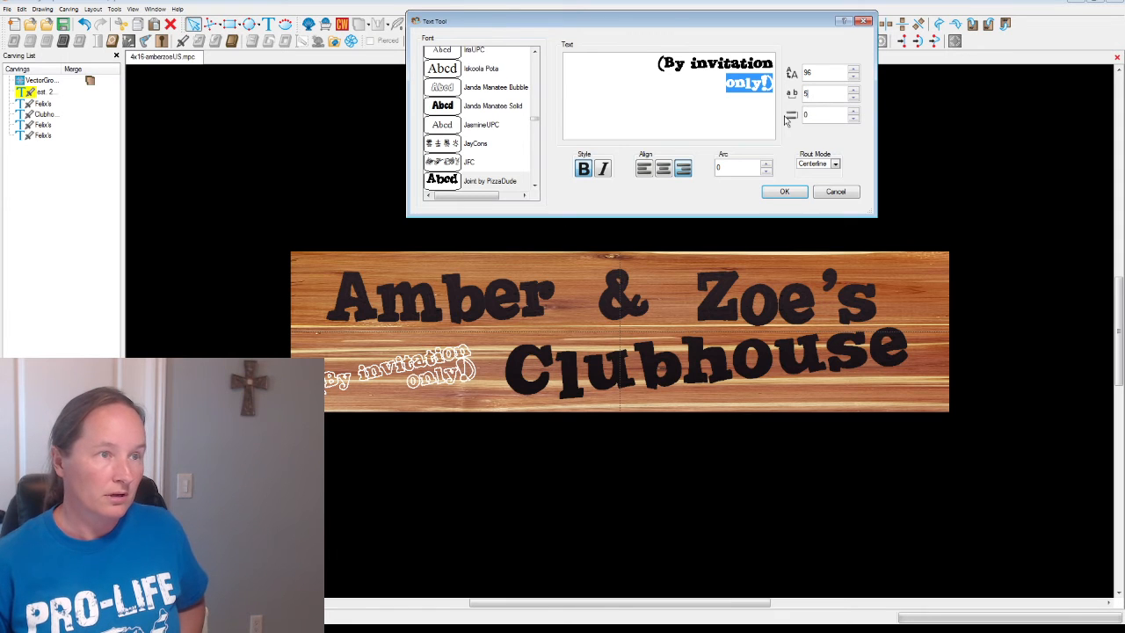
Set the line spacing of the whole invitation text to 8 and apply the text changes.
left_click_drag(651, 62, 773, 88)
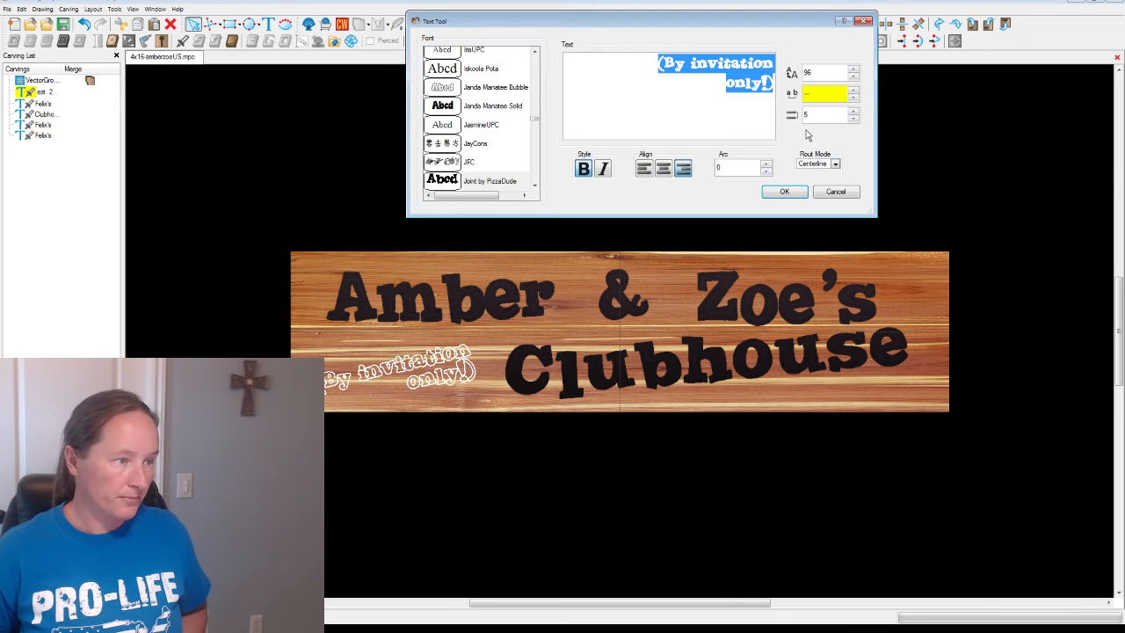
key("BackSpace")
type("8")
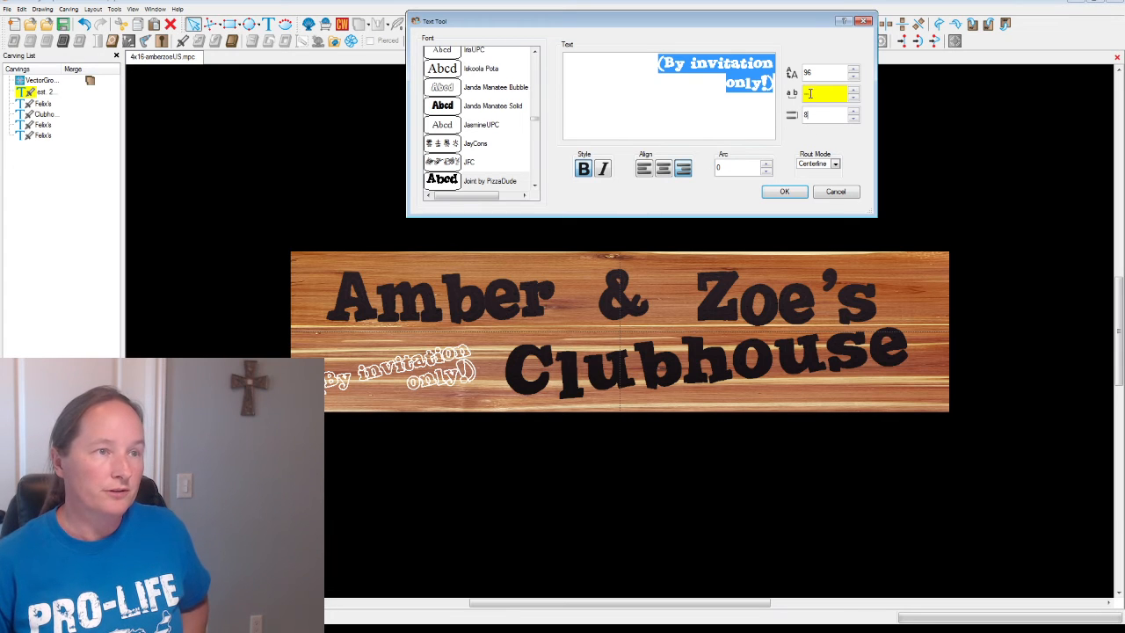
left_click(735, 88)
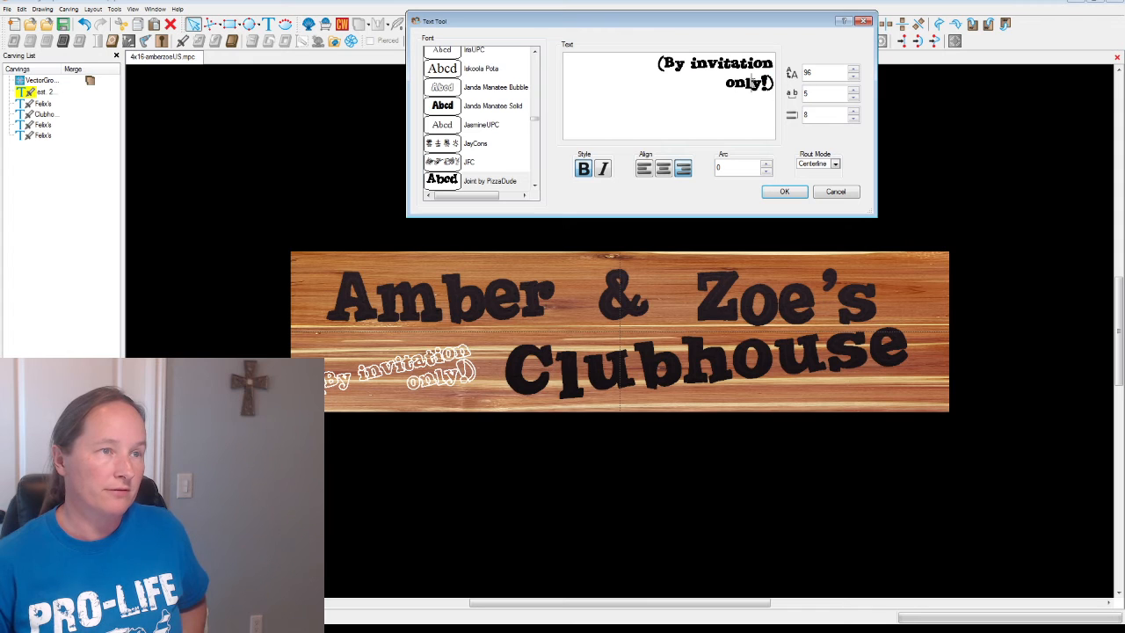
left_click_drag(660, 58, 770, 85)
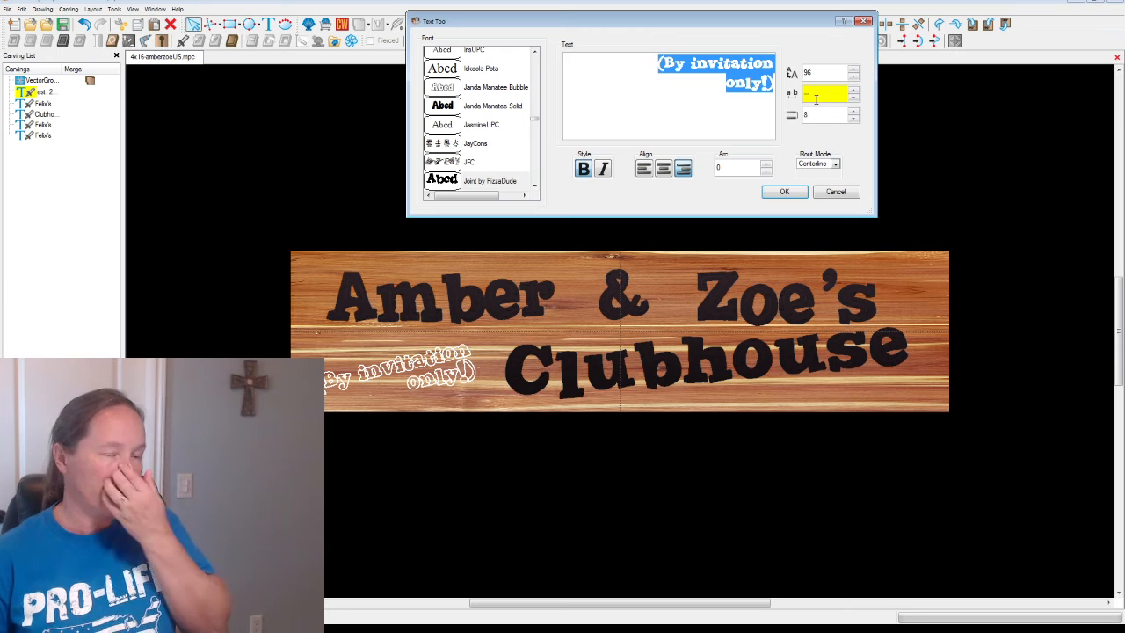
left_click(715, 107)
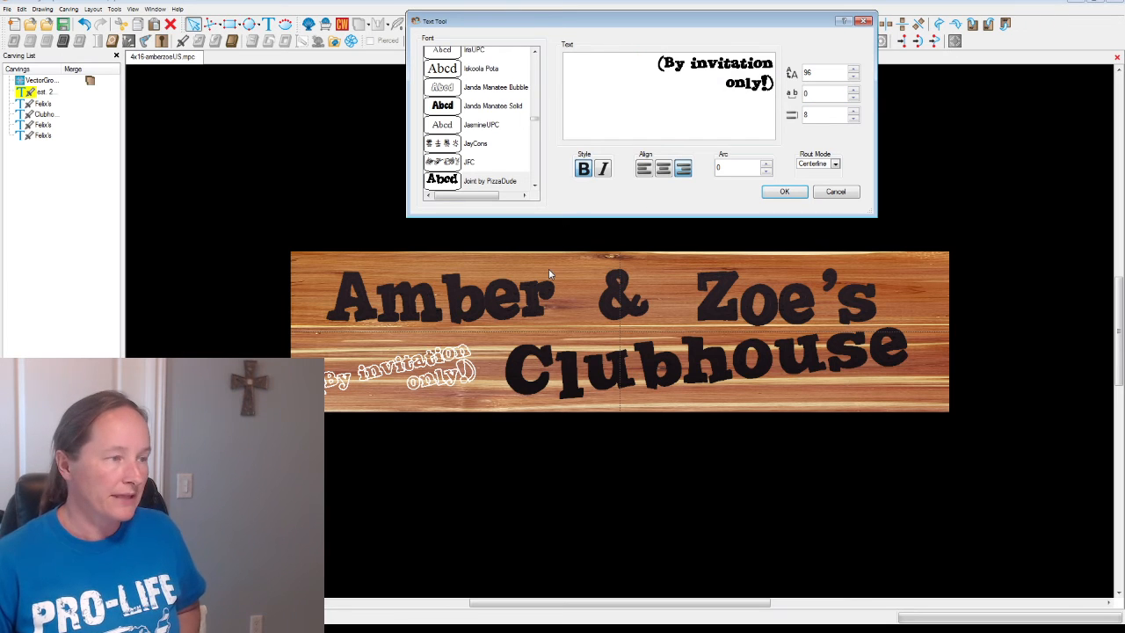
left_click(784, 191)
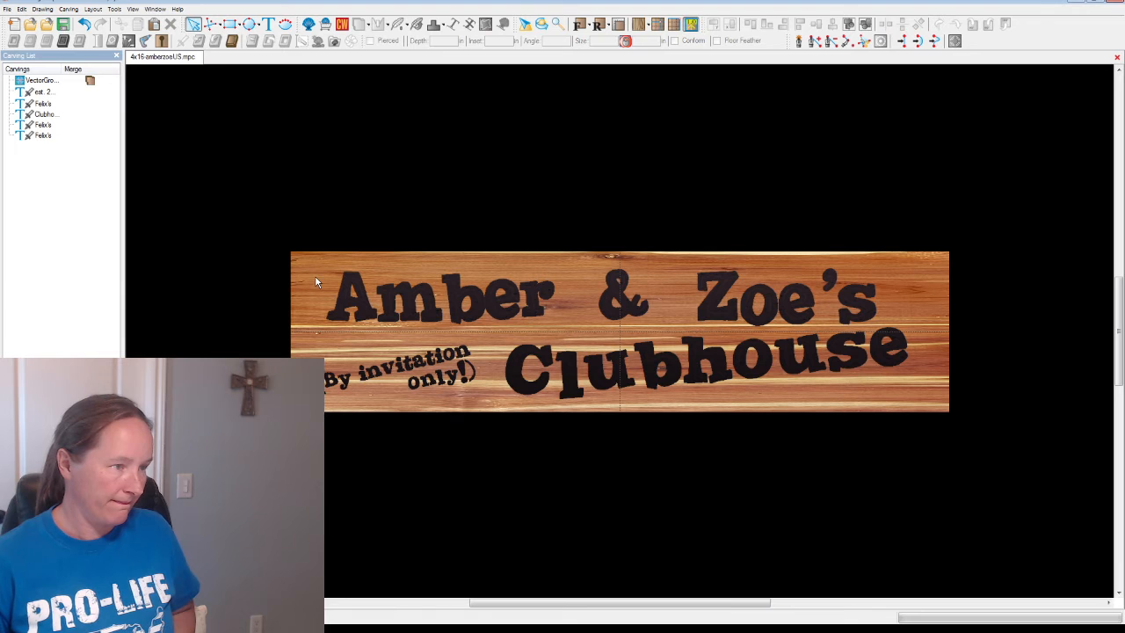
Set the letter spacing of the first child's name to 3, apply it, and tilt the name to 5 degrees.
left_click(475, 302)
double_click(478, 310)
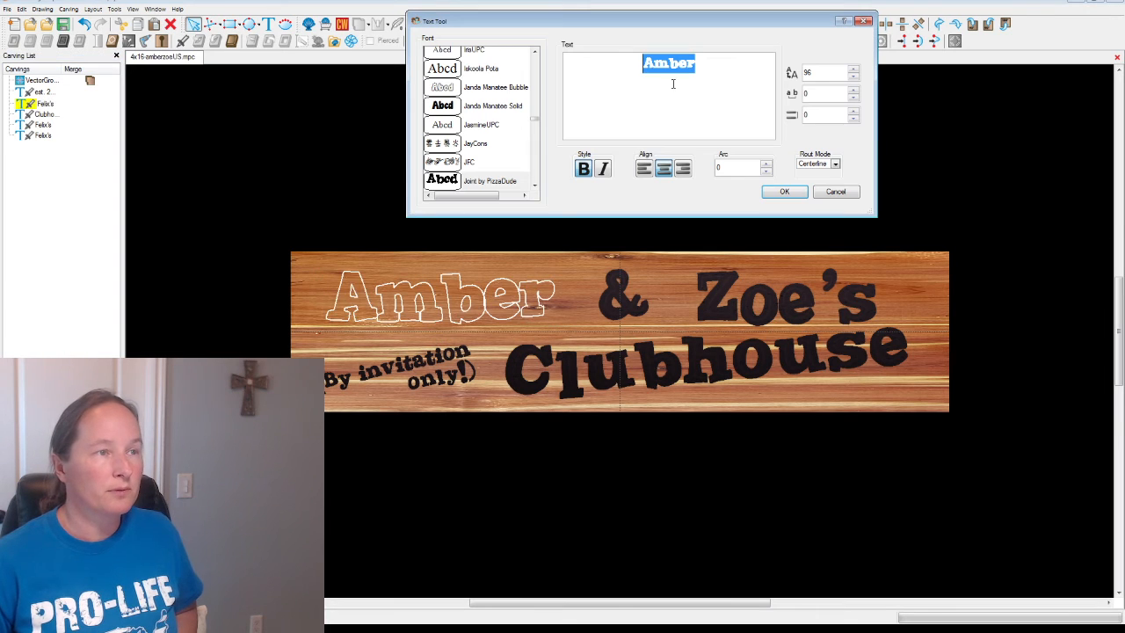
left_click_drag(835, 95, 774, 103)
type("3")
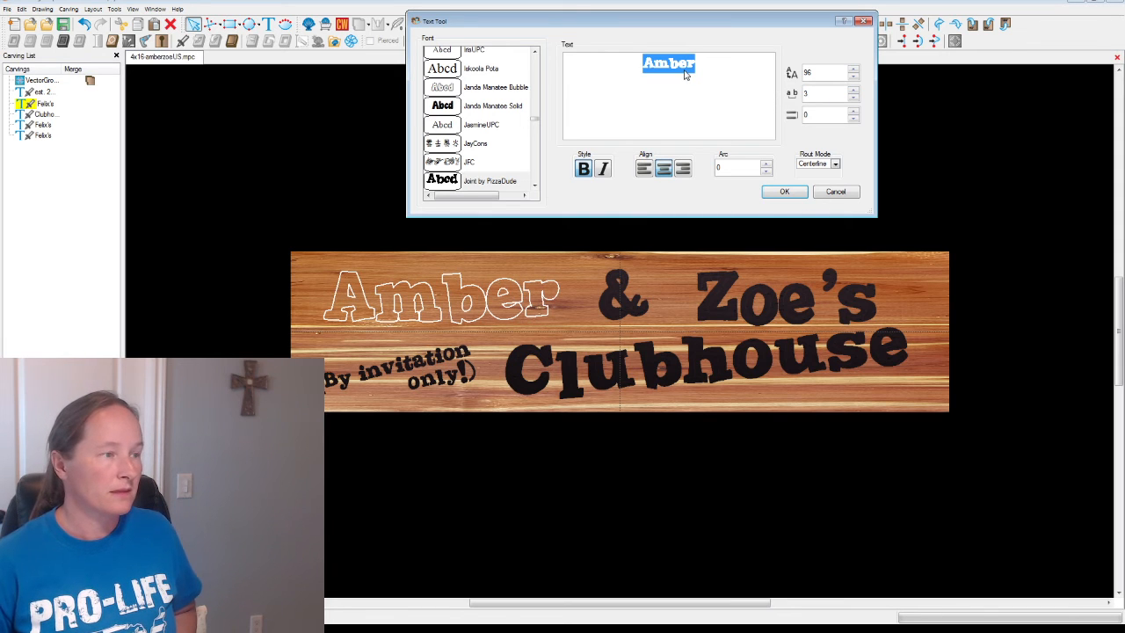
left_click(783, 192)
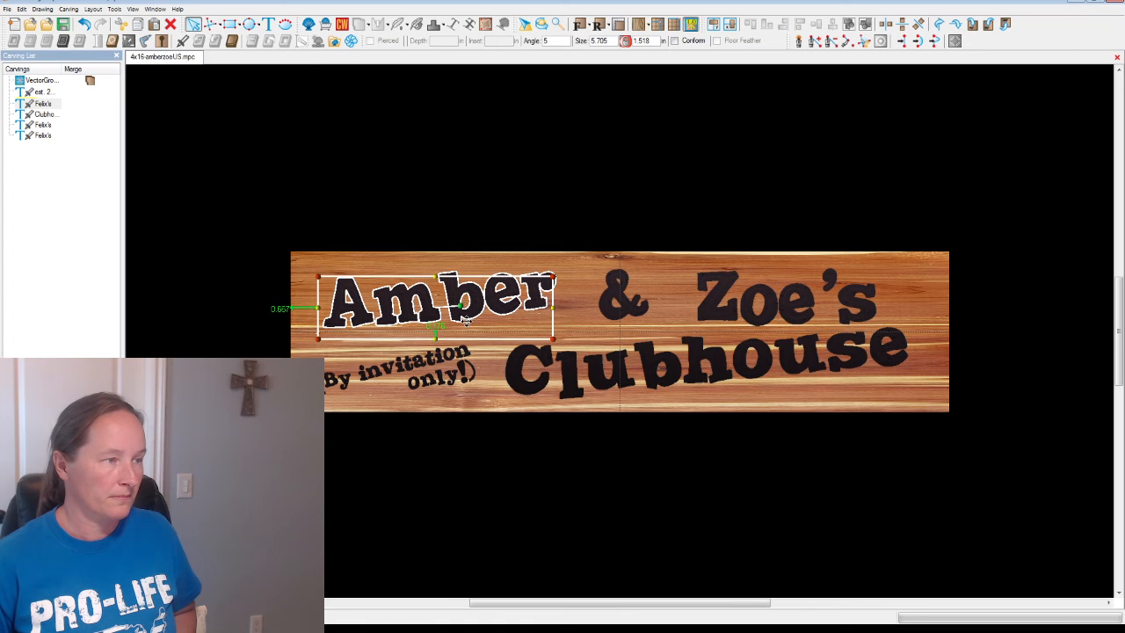
Turn on the board's grid display and nudge the first child's name slightly left and up.
left_click(133, 8)
left_click(152, 242)
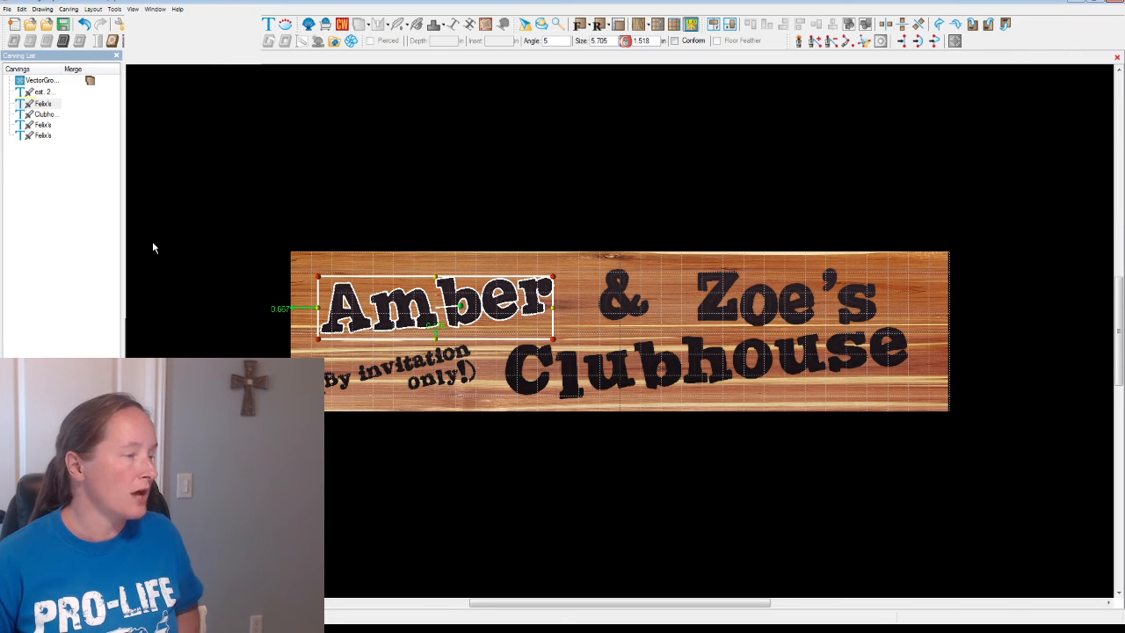
left_click_drag(407, 321, 403, 319)
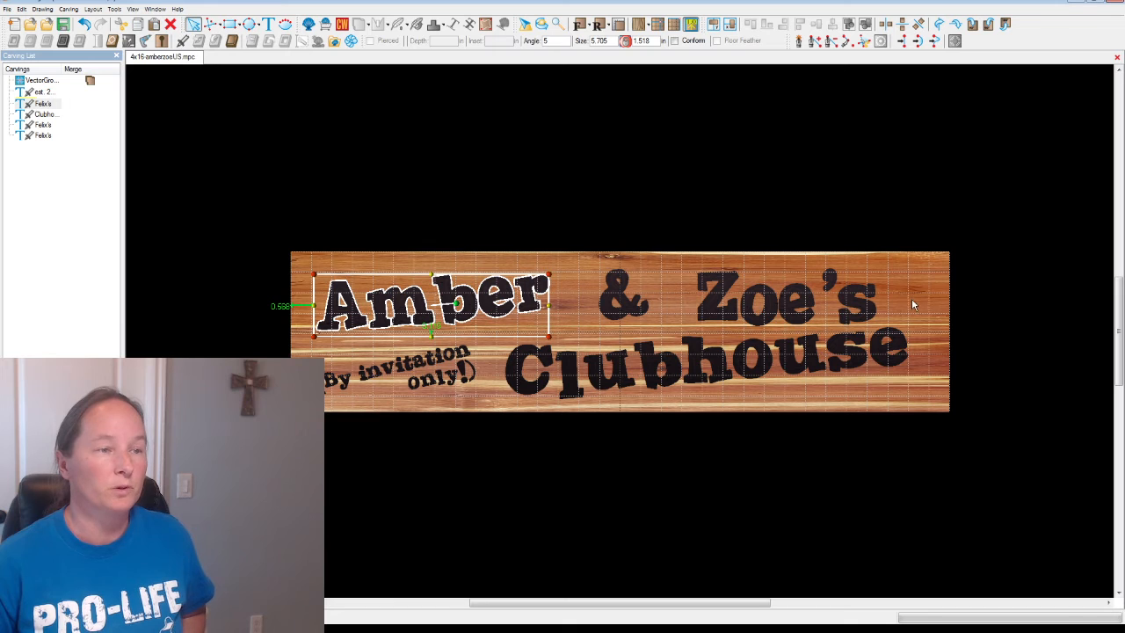
Nudge the ampersand and the second child's name slightly left on the board, and save the project.
left_click(626, 304)
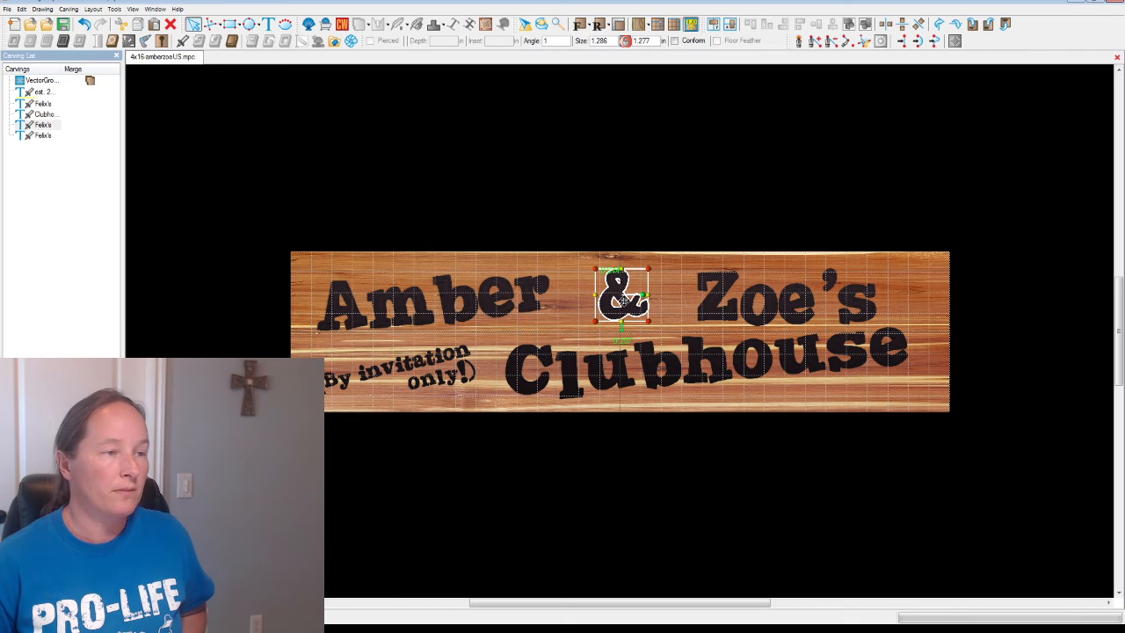
left_click(732, 316)
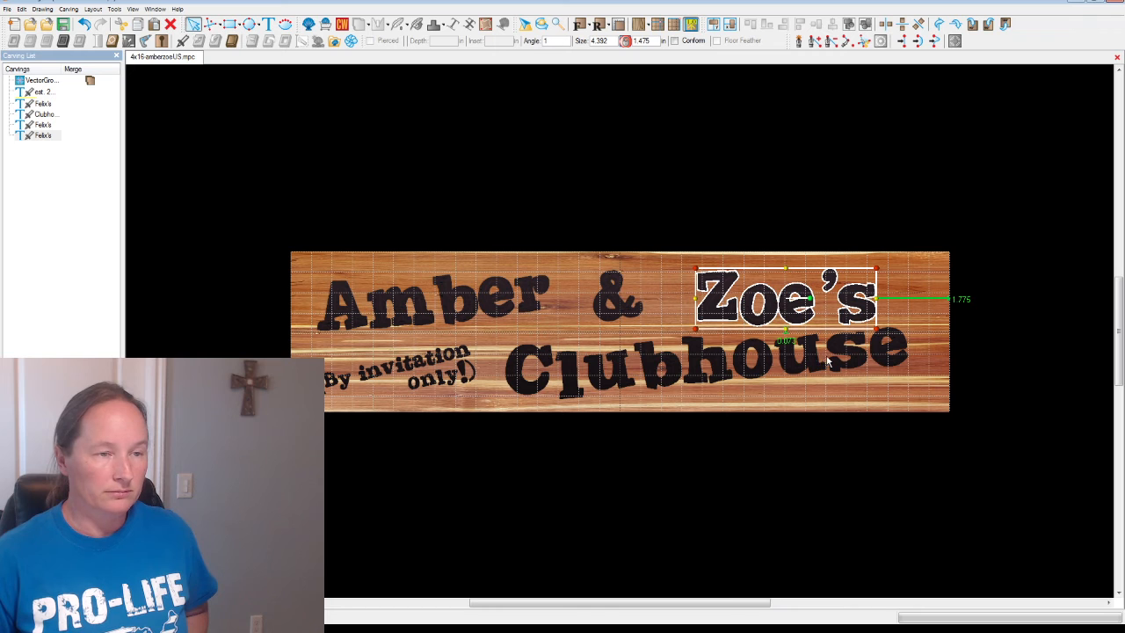
left_click_drag(787, 314, 785, 316)
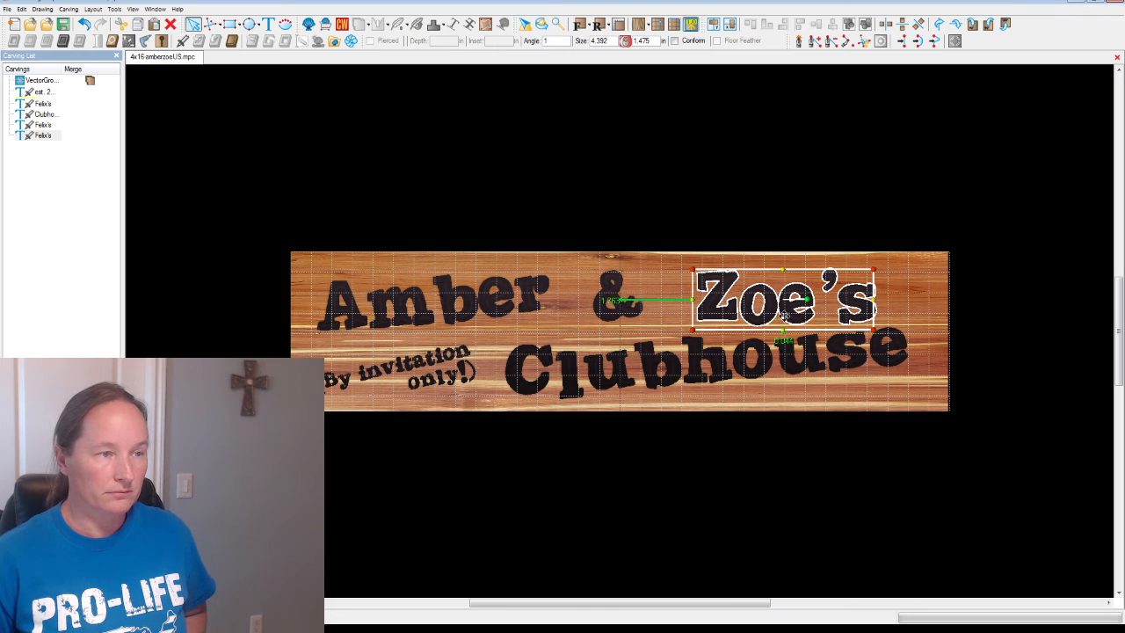
left_click(865, 395)
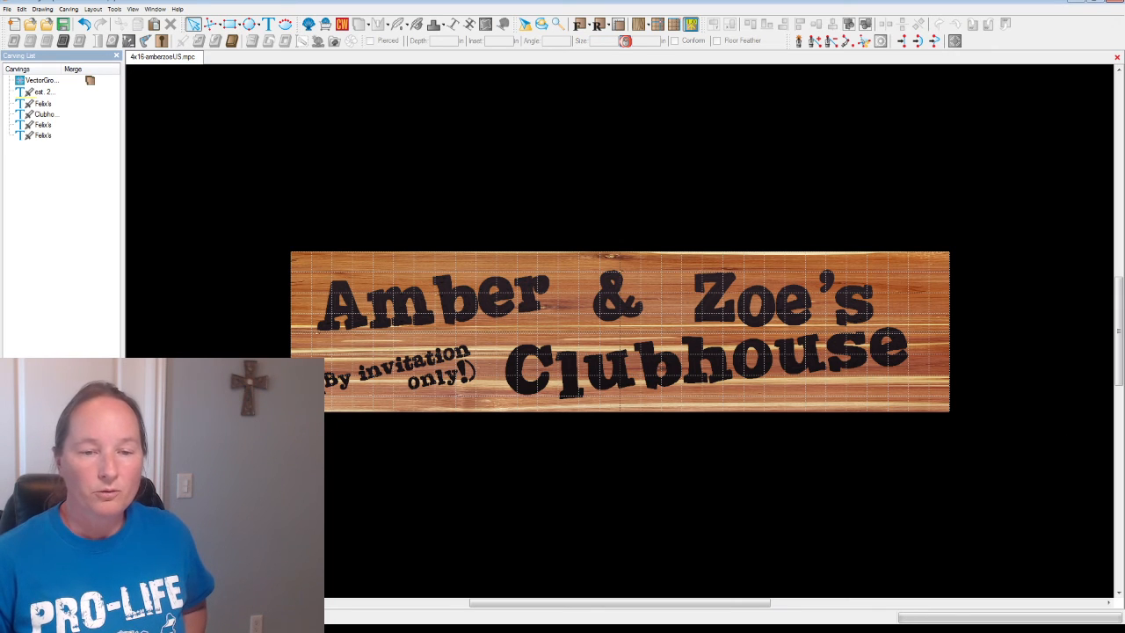
left_click(66, 25)
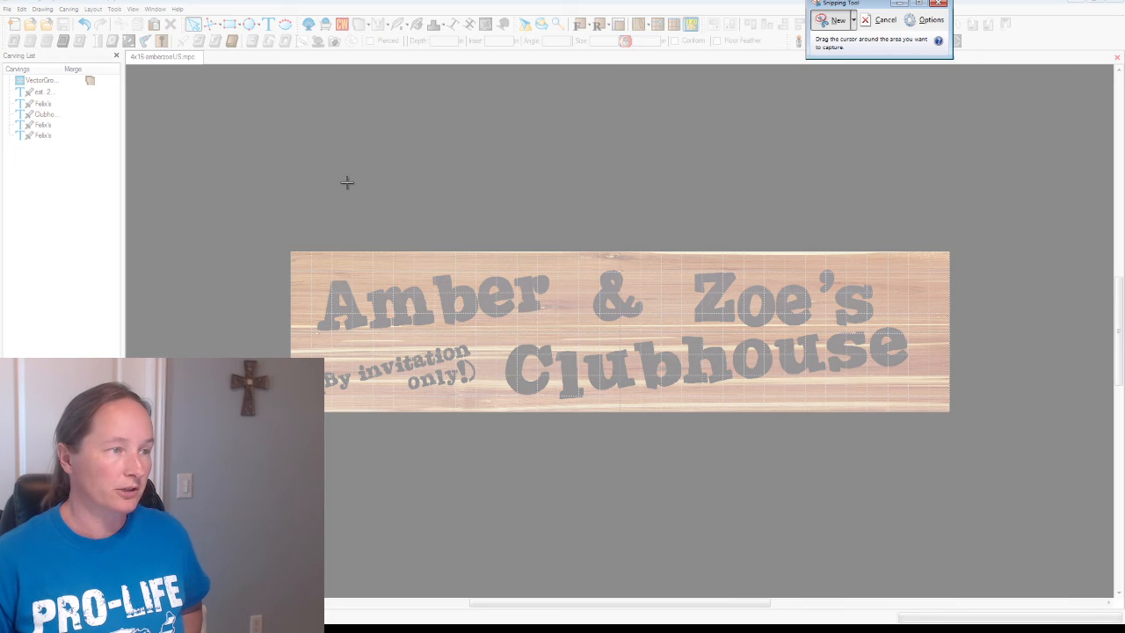
Capture the whole sign board with Snipping Tool and choose the BusinessMockups > Family-Name folder for saving the snip.
left_click_drag(269, 135, 973, 570)
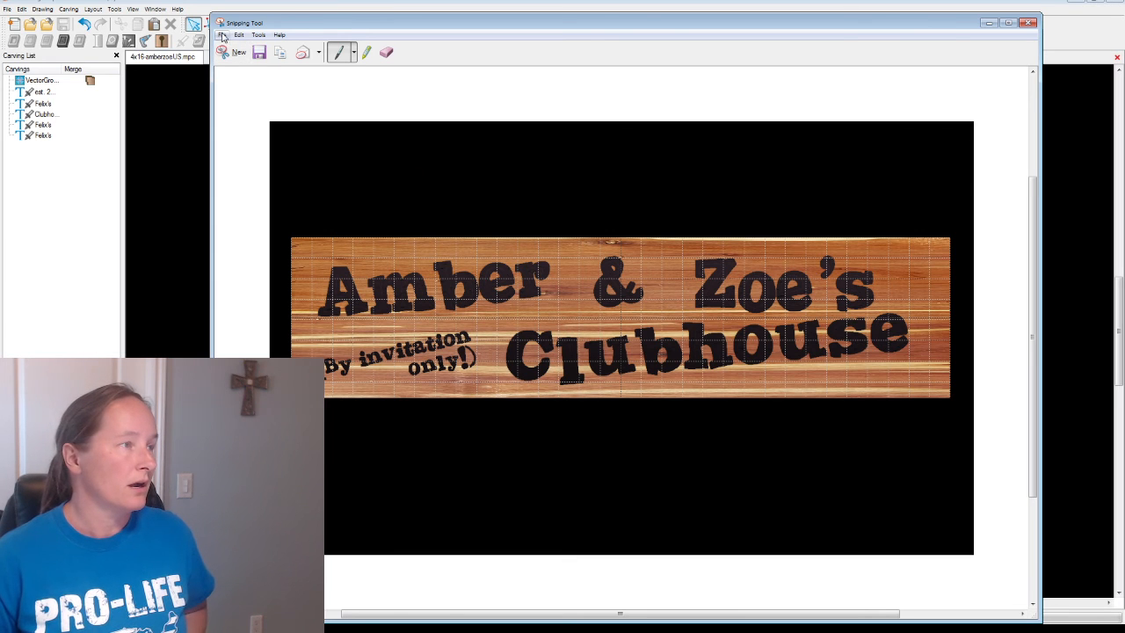
left_click(260, 53)
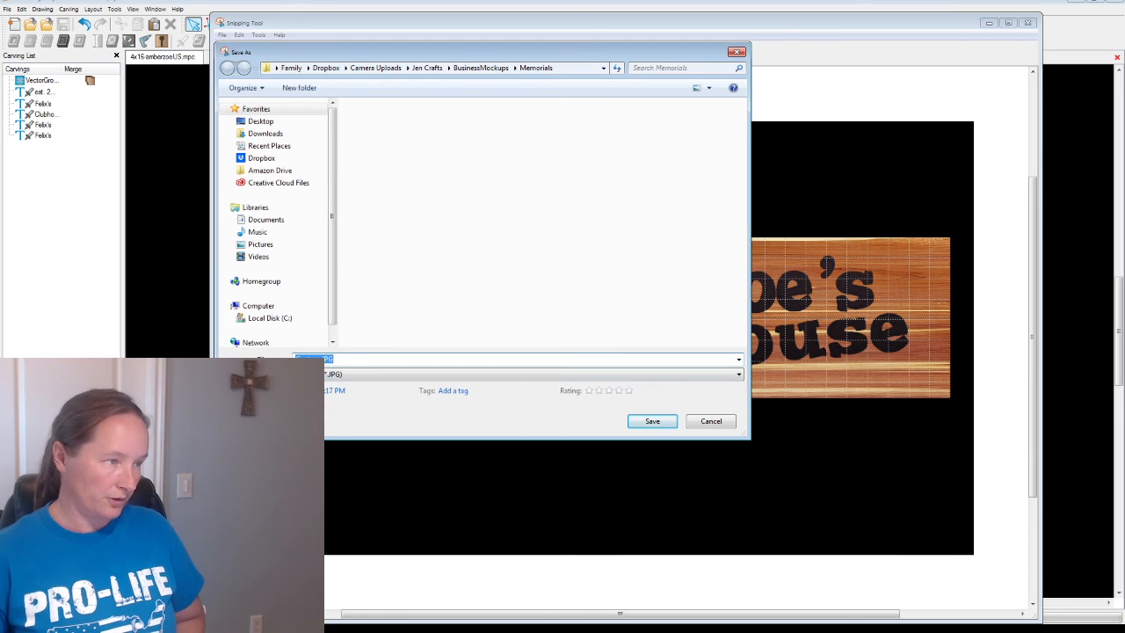
left_click(481, 67)
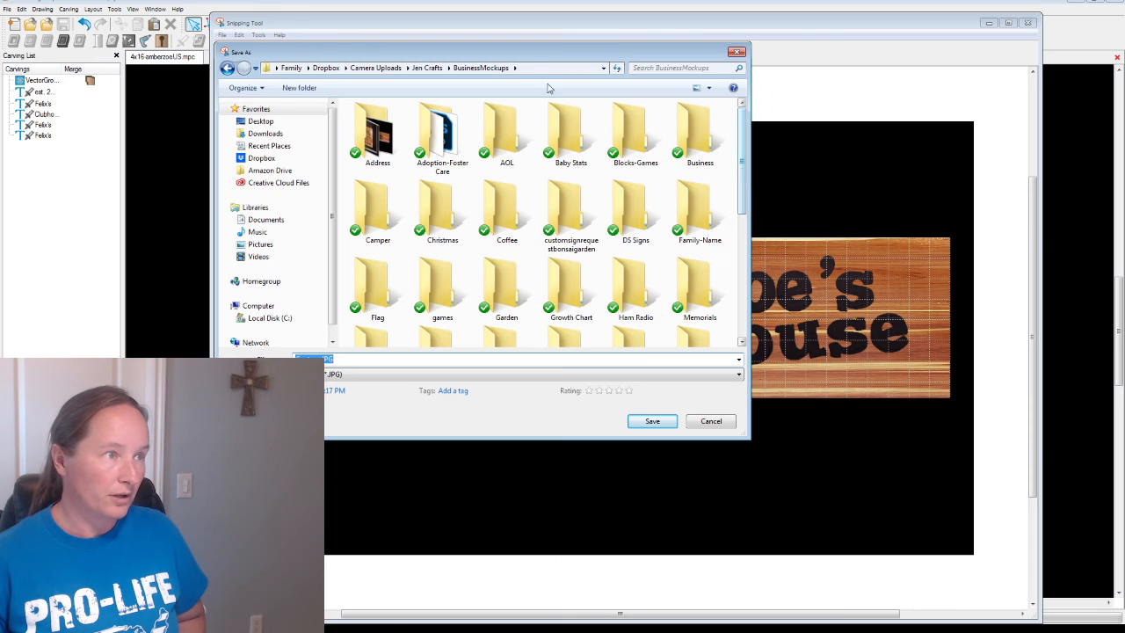
mouse_move(743, 161)
left_mouse_down()
mouse_move(743, 191)
mouse_move(743, 180)
left_mouse_up()
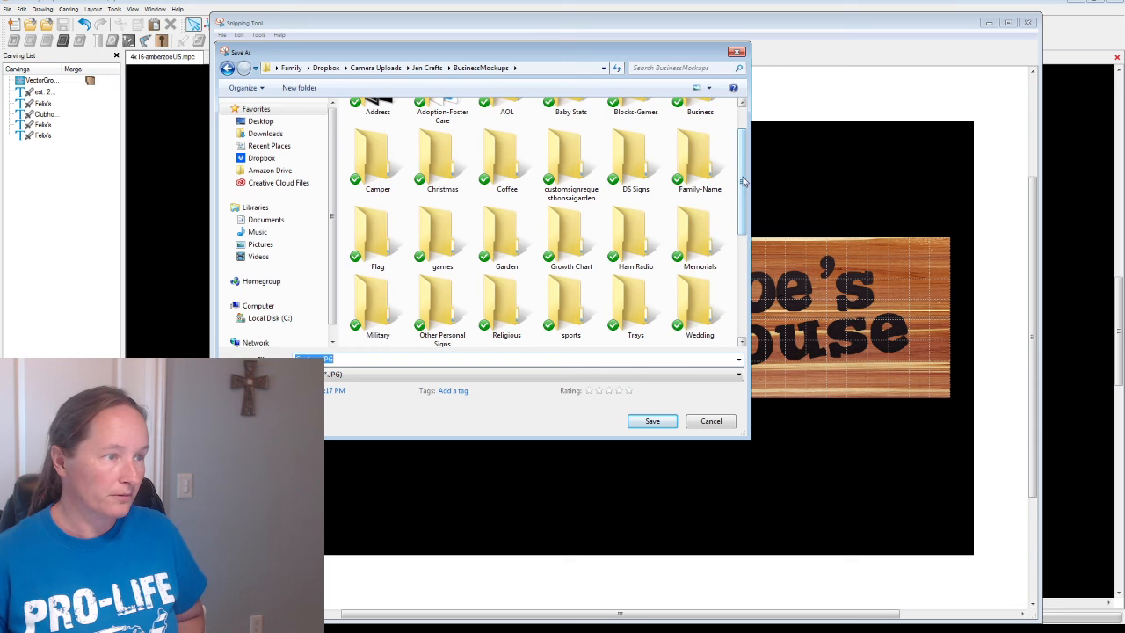
double_click(703, 158)
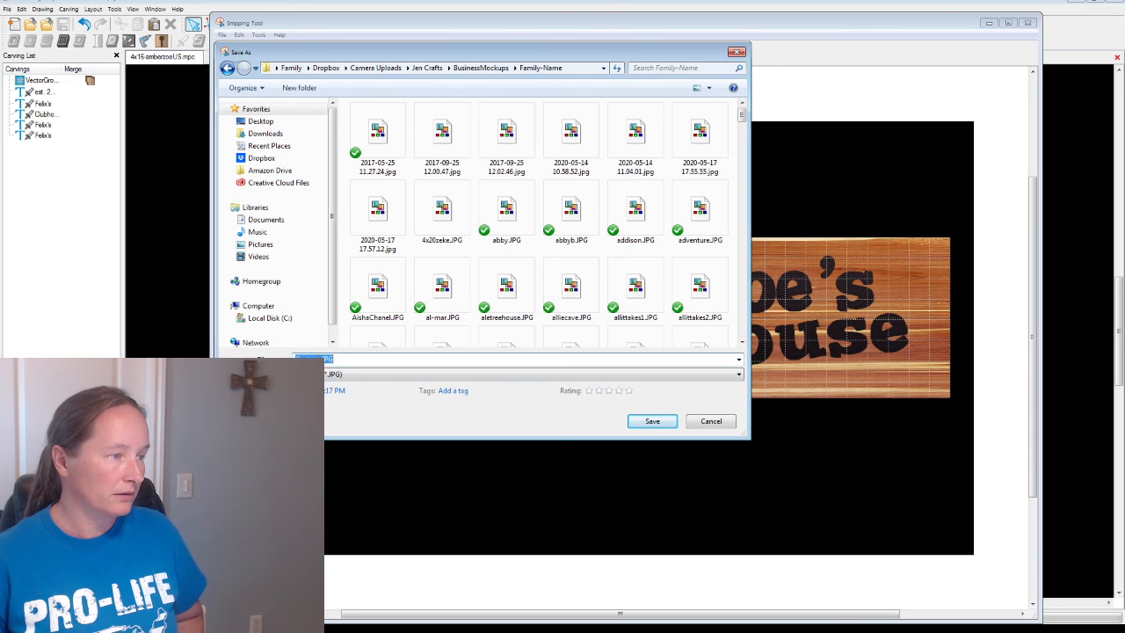
Name the JPG snip with both children's first names joined in lowercase and save it.
double_click(310, 359)
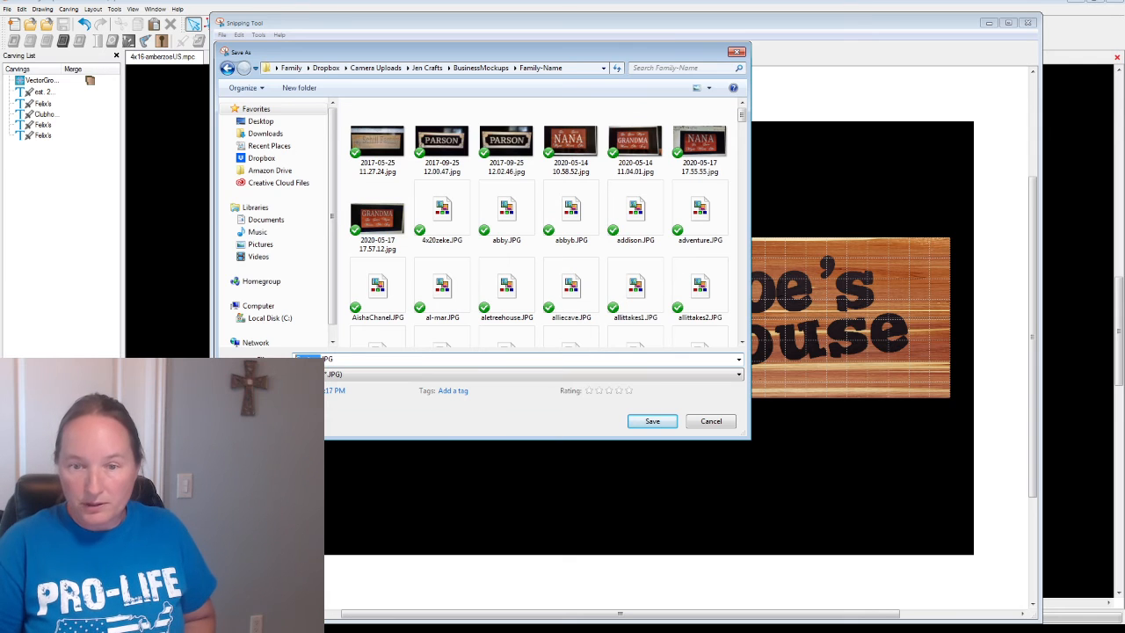
type("amber")
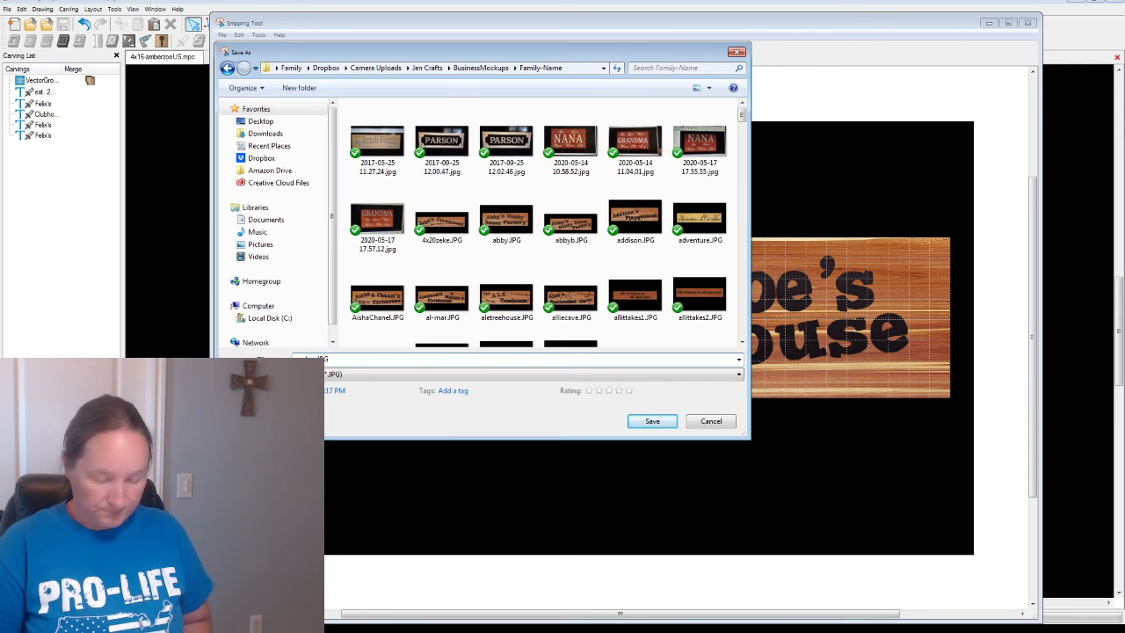
type("zoe")
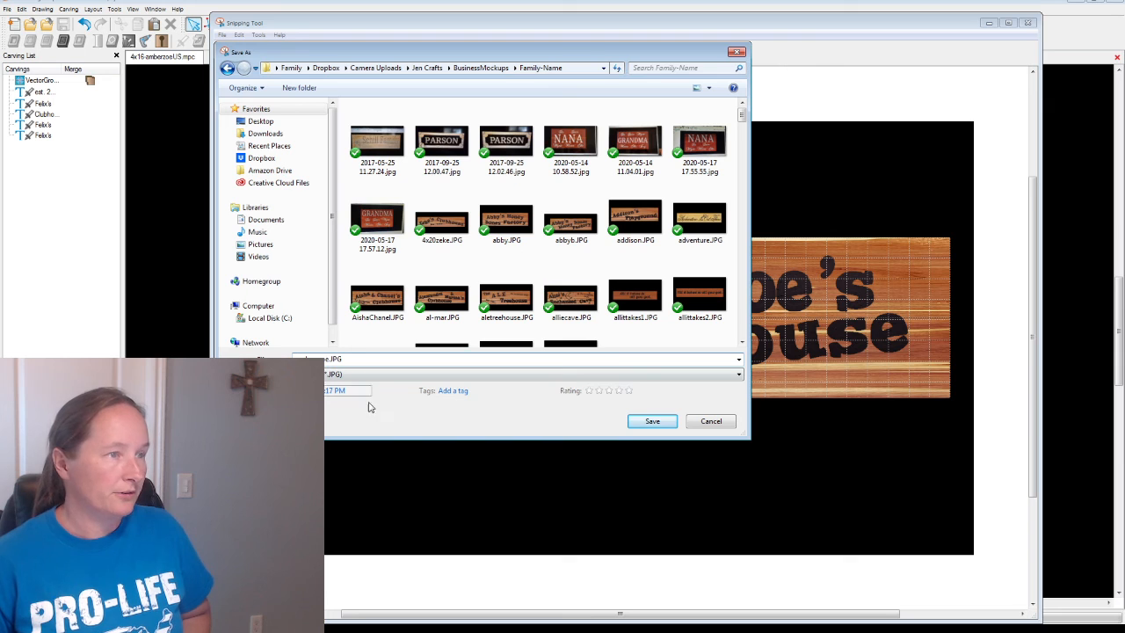
left_click(652, 421)
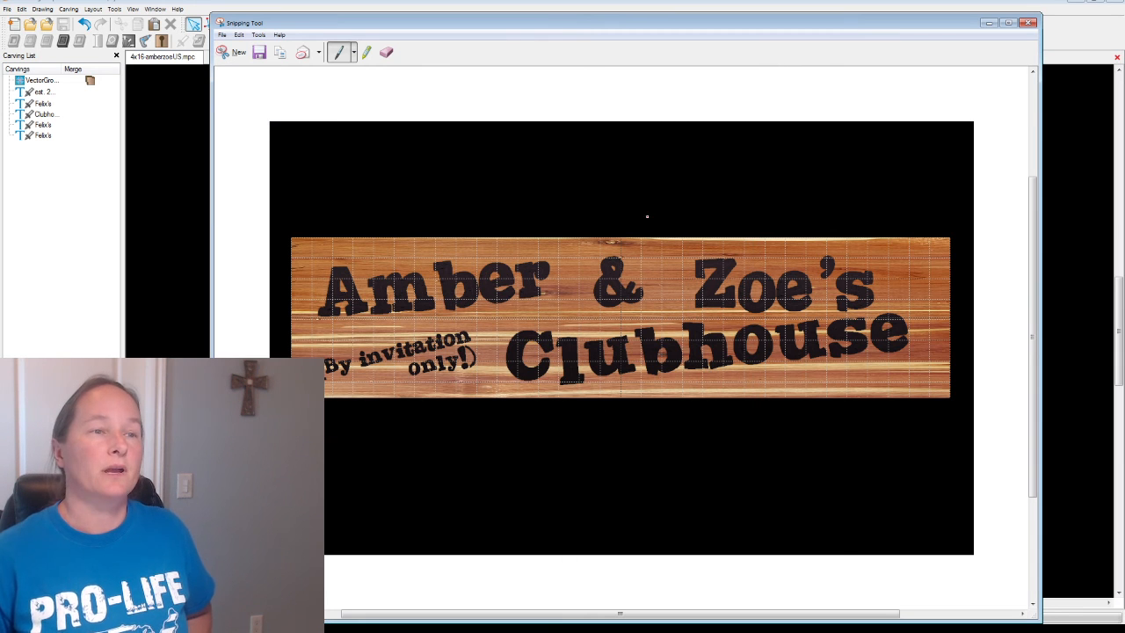